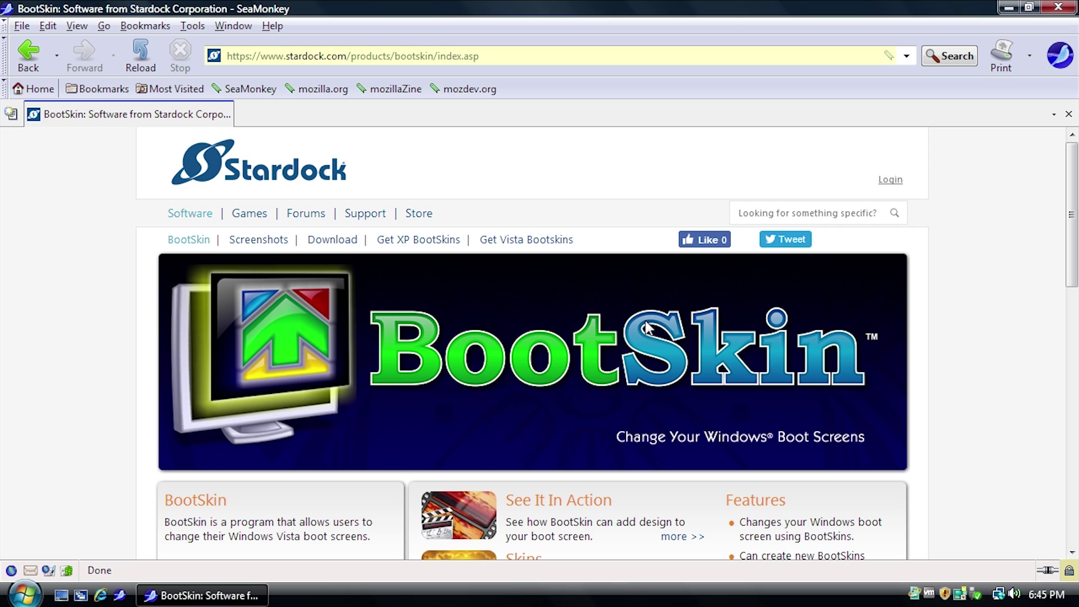
# Step: Scroll the Stardock BootSkin page and open its download page in SeaMonkey
pyautogui.scroll(-3, 1006, 357)
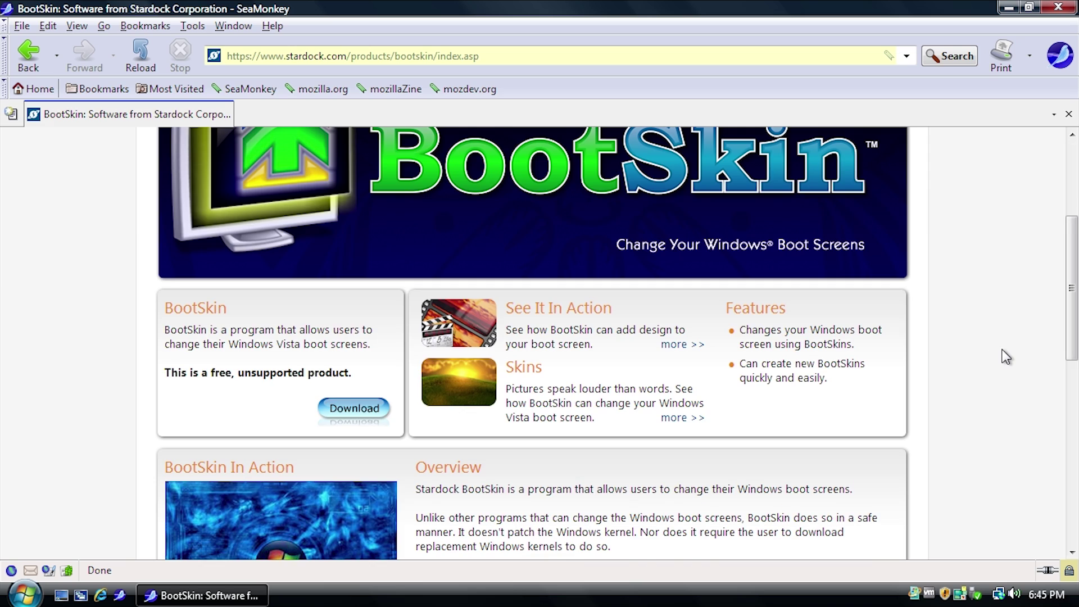
pyautogui.click(349, 412)
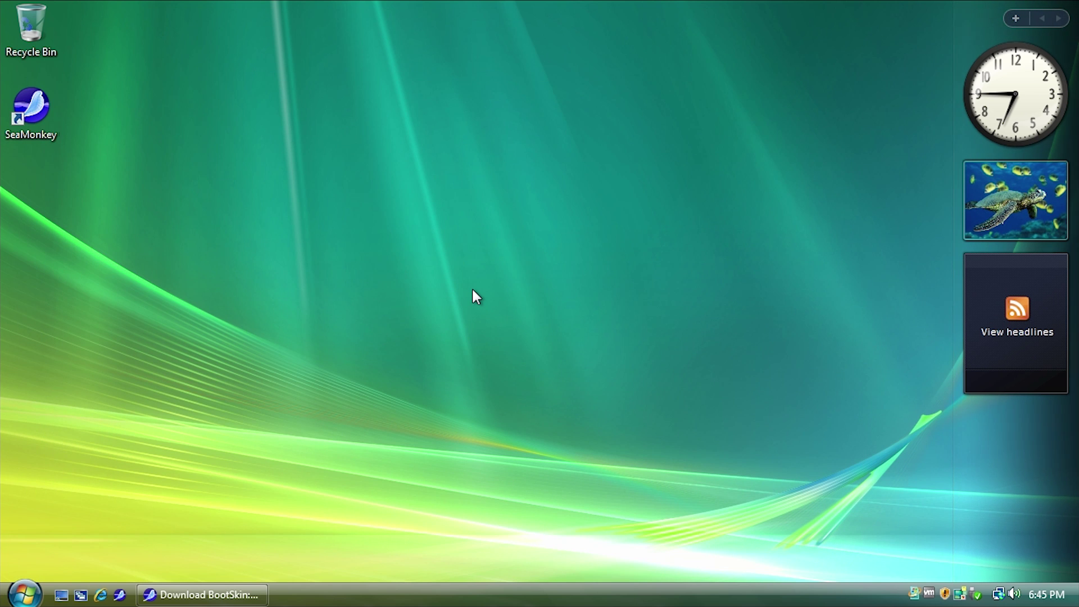
# Step: Launch the bootskinvista_public installer from the Downloads folder, reached via Documents
pyautogui.click(25, 594)
pyautogui.click(265, 234)
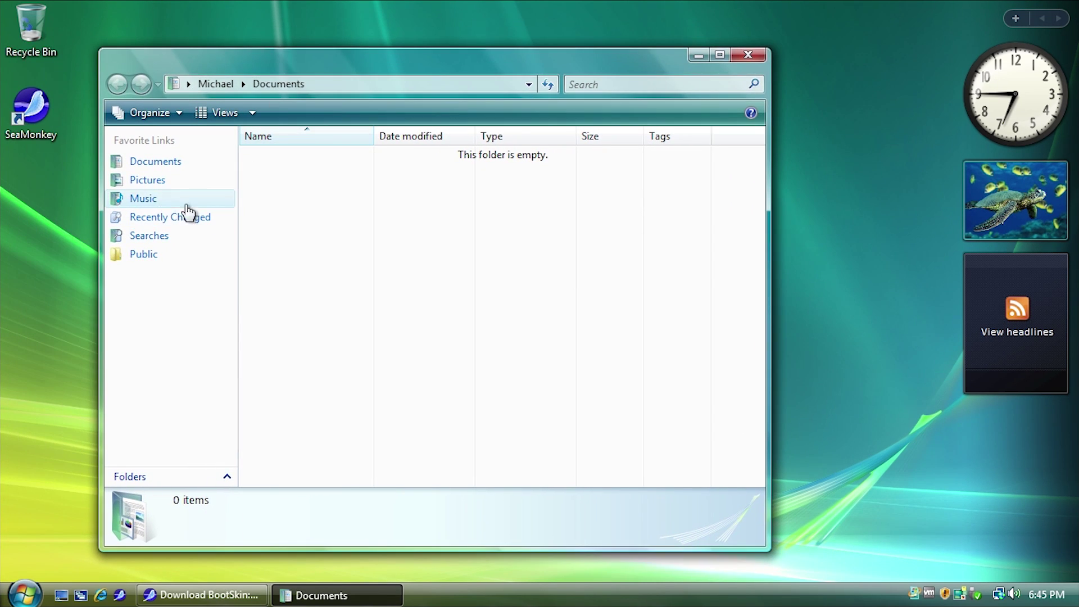
pyautogui.click(216, 84)
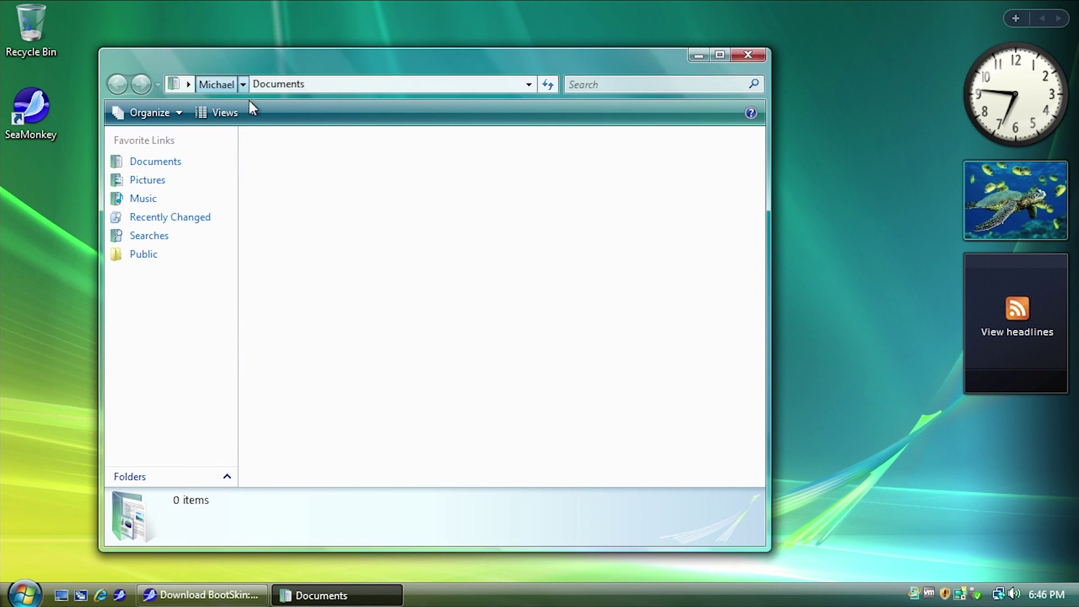
pyautogui.doubleClick(489, 224)
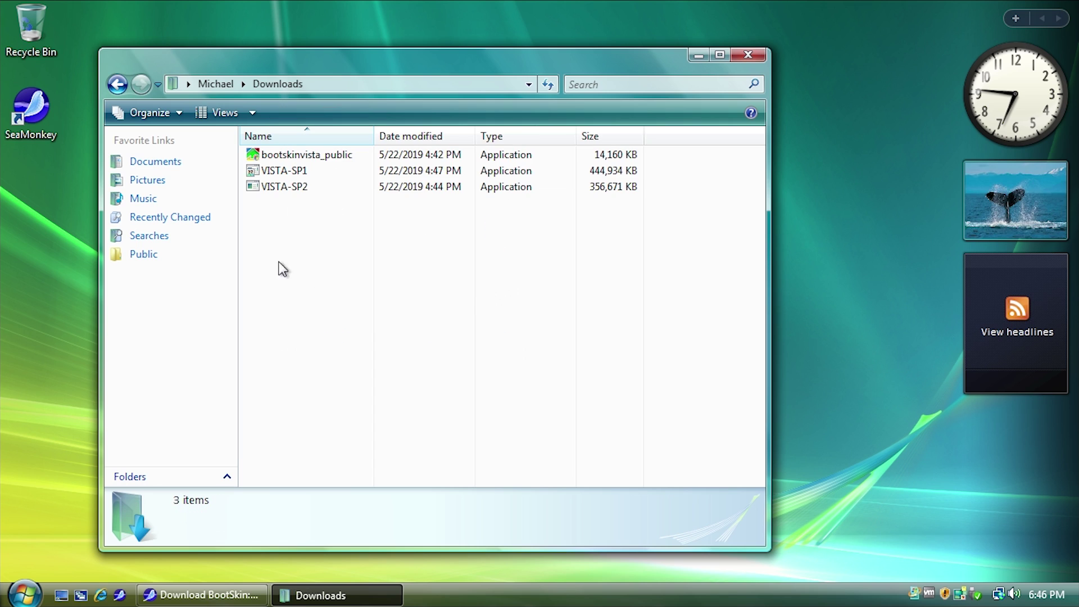
pyautogui.doubleClick(309, 159)
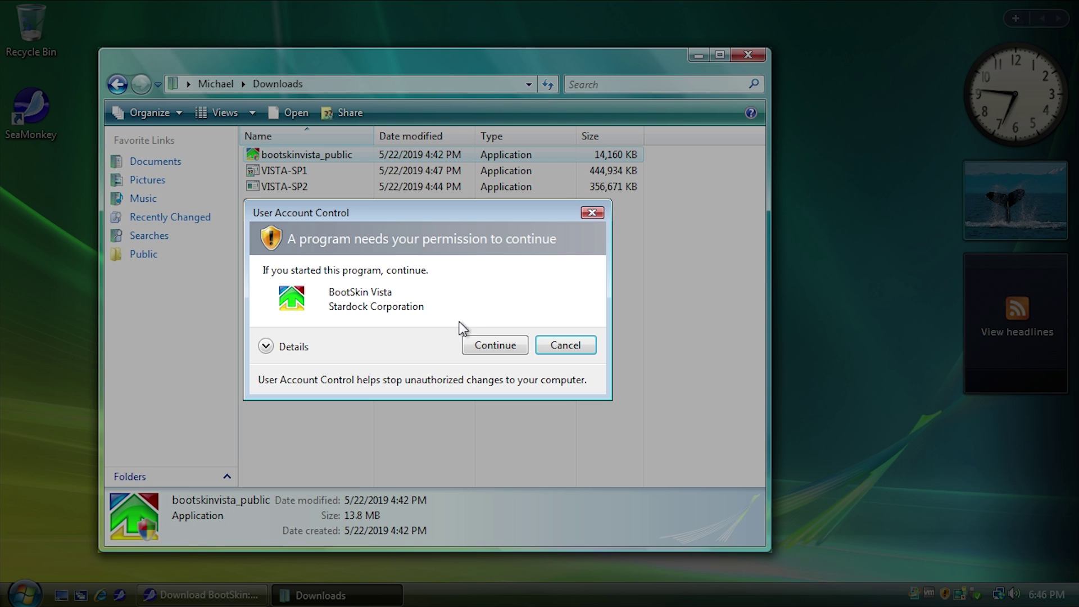
# Step: Allow the installer, accept the license, and install BootSkin Vista to the default folder
pyautogui.click(479, 343)
pyautogui.click(396, 392)
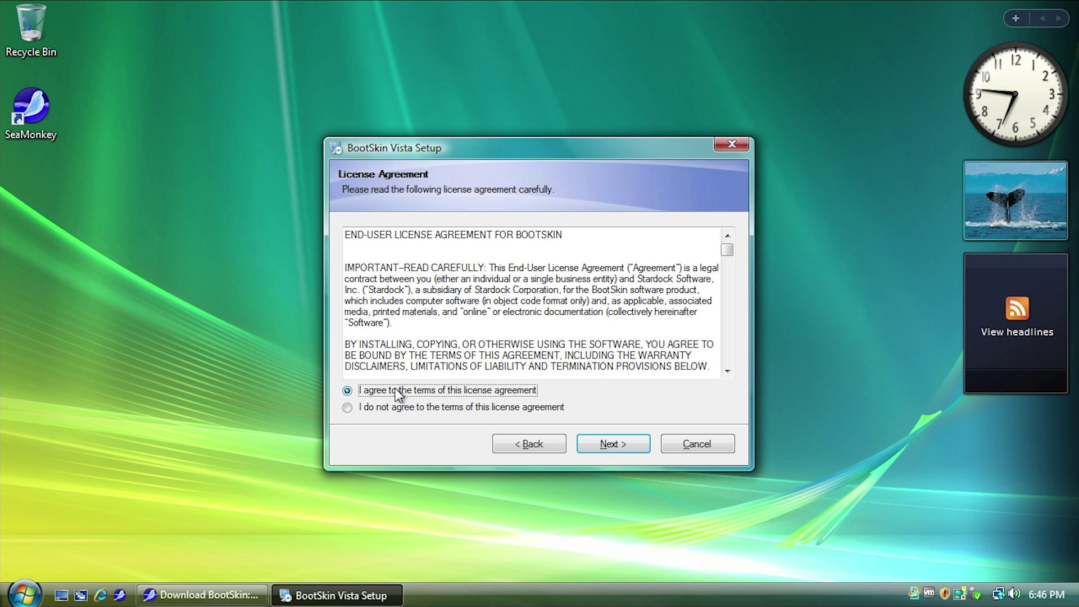
pyautogui.click(615, 448)
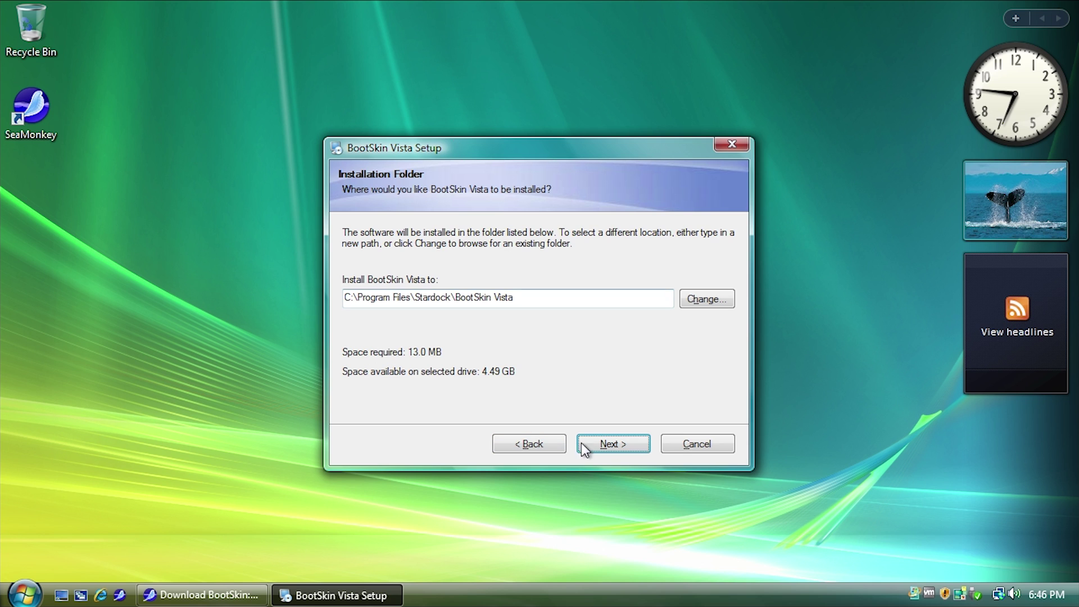
pyautogui.click(590, 442)
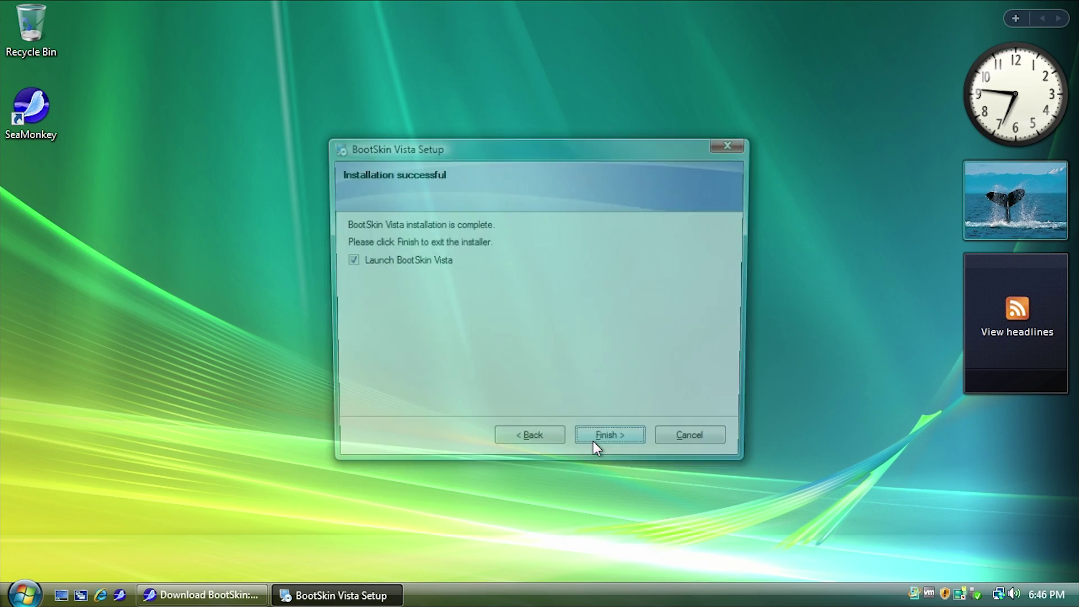
# Step: Finish setup to launch BootSkin Vista and move its window higher on screen
pyautogui.click(593, 441)
pyautogui.moveTo(349, 86); pyautogui.dragTo(464, 36)
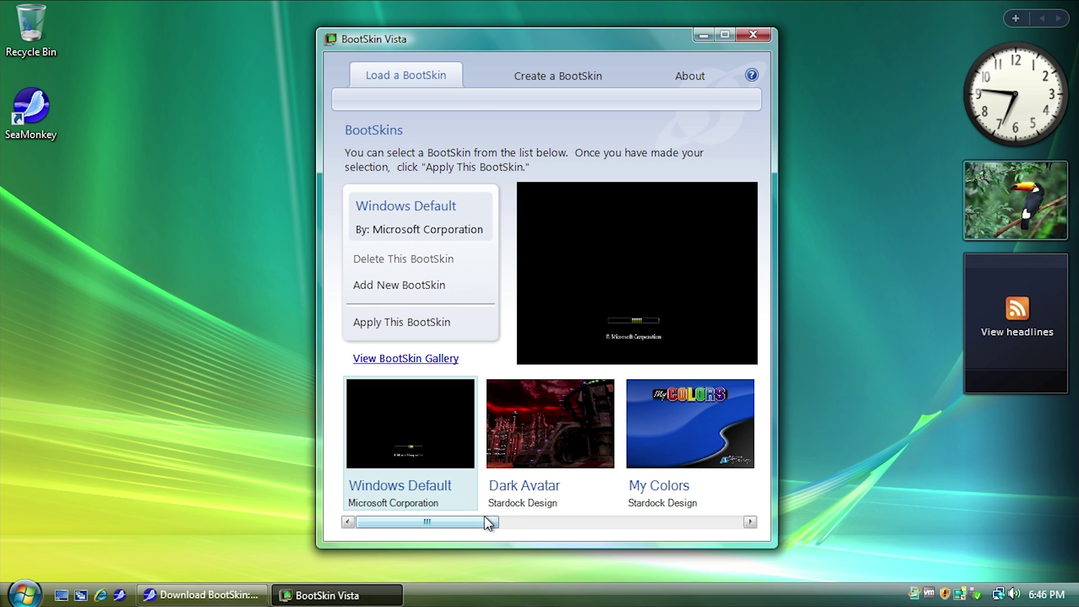
pyautogui.moveTo(472, 522)
pyautogui.mouseDown()
pyautogui.moveTo(480, 528)
pyautogui.moveTo(463, 525)
pyautogui.mouseUp()
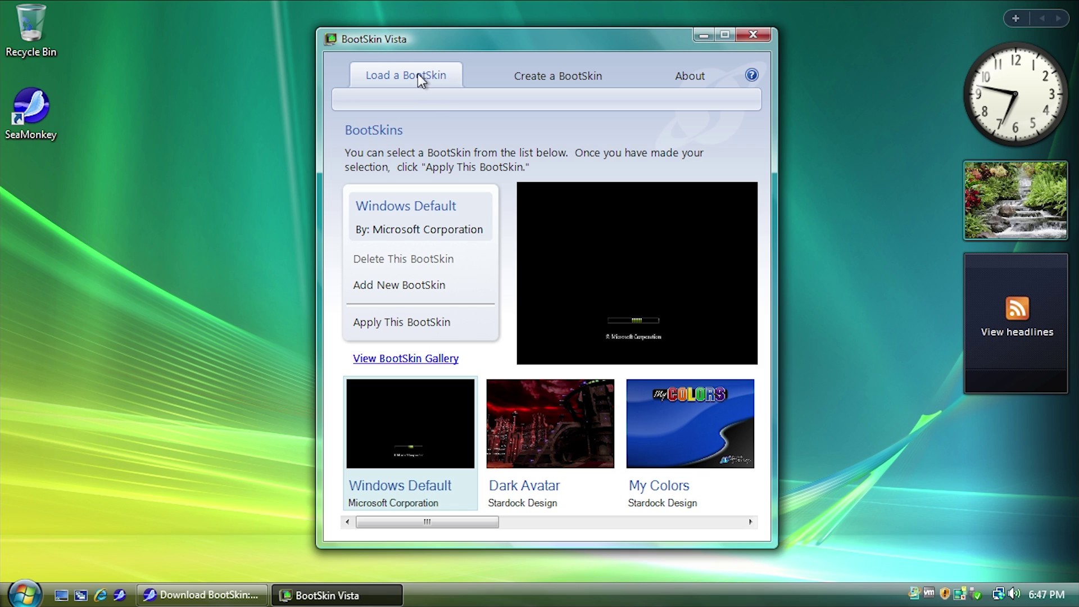
# Step: Look over the Create a BootSkin and About pages, ending back on Create a BootSkin
pyautogui.click(551, 80)
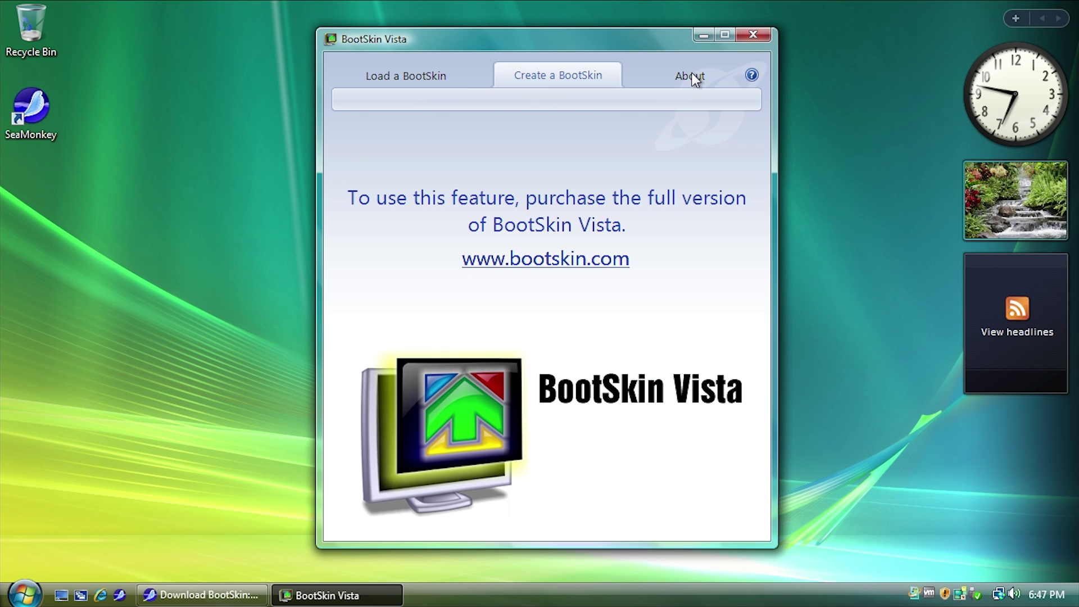
pyautogui.click(693, 75)
pyautogui.click(557, 76)
pyautogui.click(544, 260)
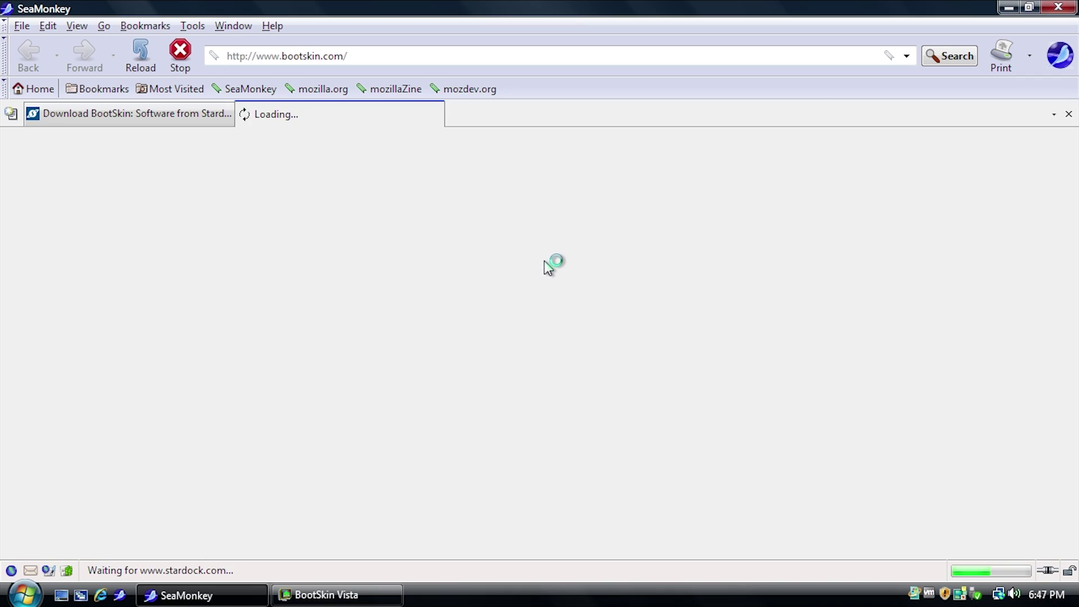
pyautogui.scroll(-10, 520, 279)
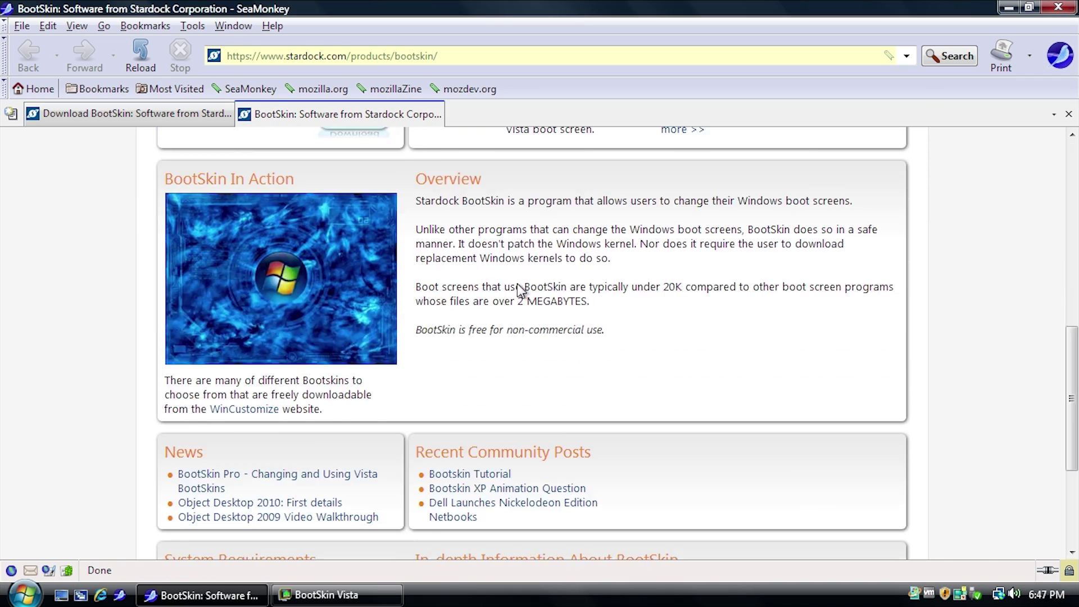
pyautogui.scroll(-3, 517, 284)
pyautogui.scroll(15, 515, 282)
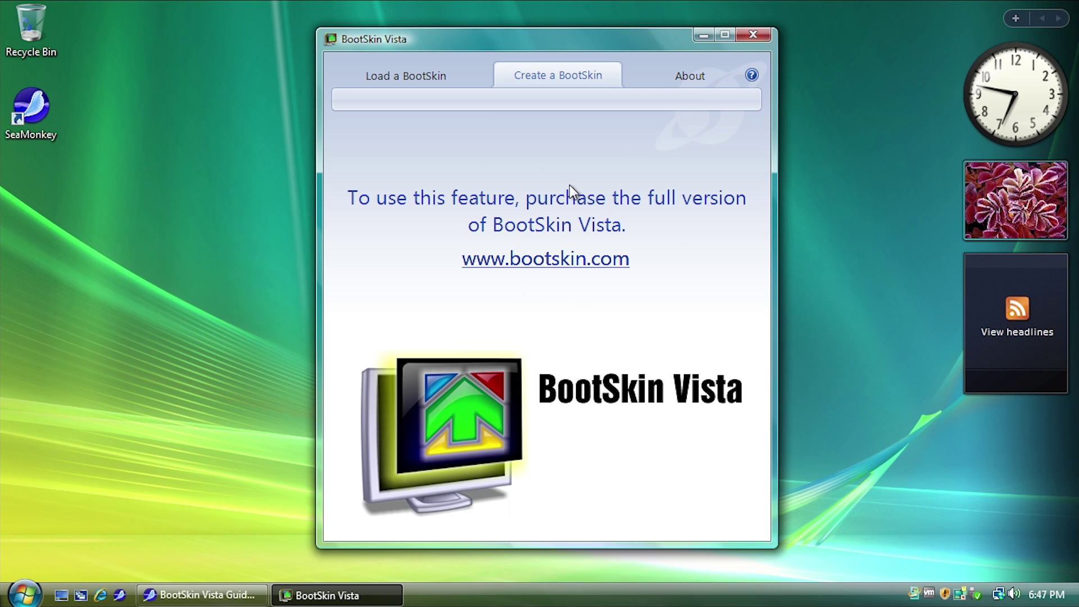
# Step: Apply the Object Desktop boot skin, then start deleting it and back out
pyautogui.click(416, 89)
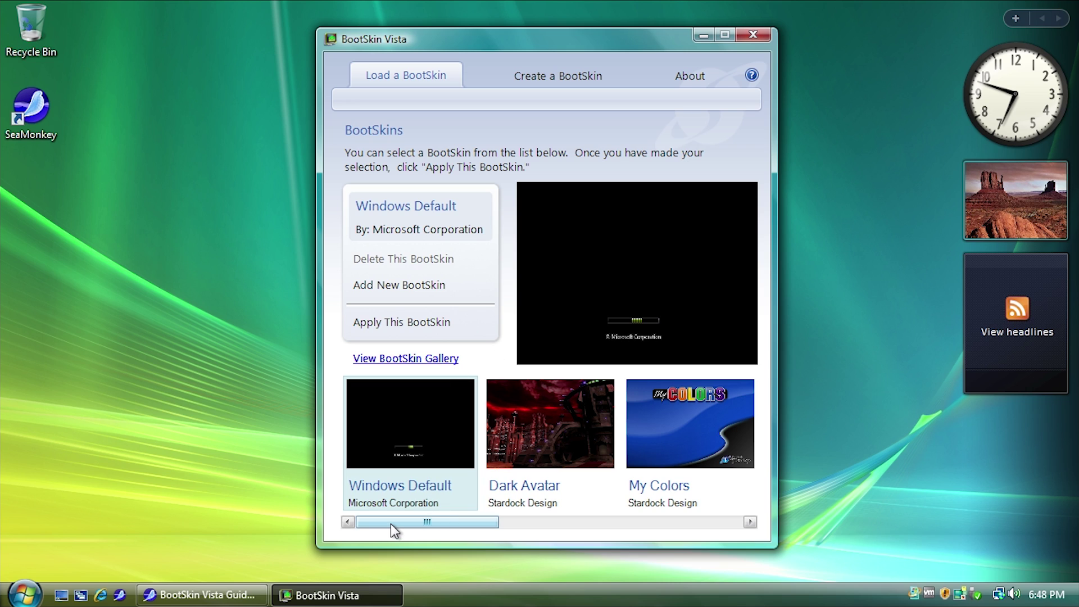
pyautogui.moveTo(390, 524)
pyautogui.mouseDown()
pyautogui.moveTo(646, 526)
pyautogui.moveTo(392, 528)
pyautogui.mouseUp()
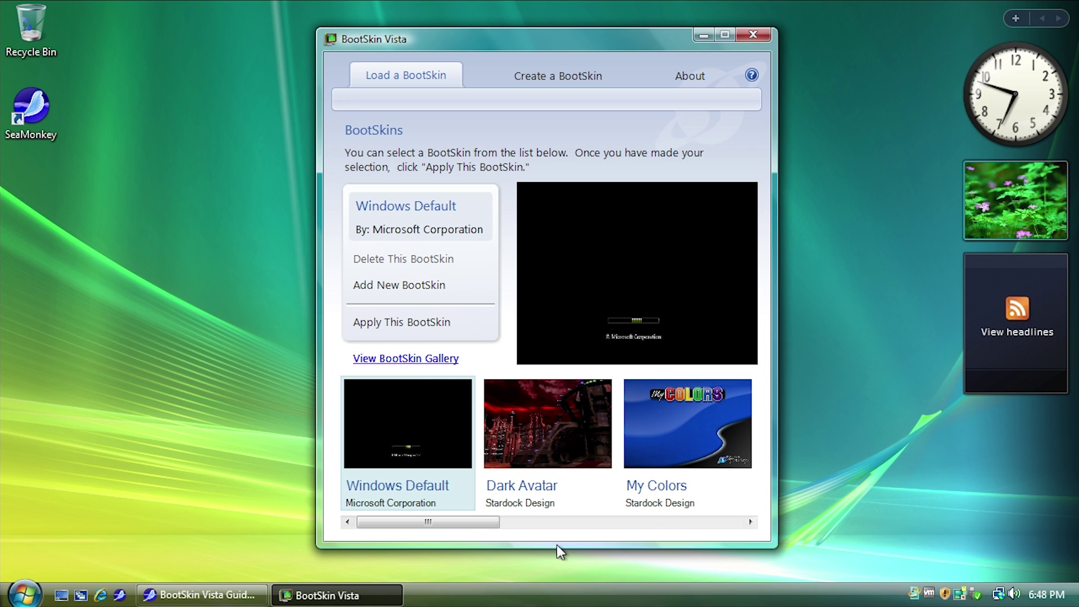
pyautogui.moveTo(460, 524); pyautogui.dragTo(556, 525)
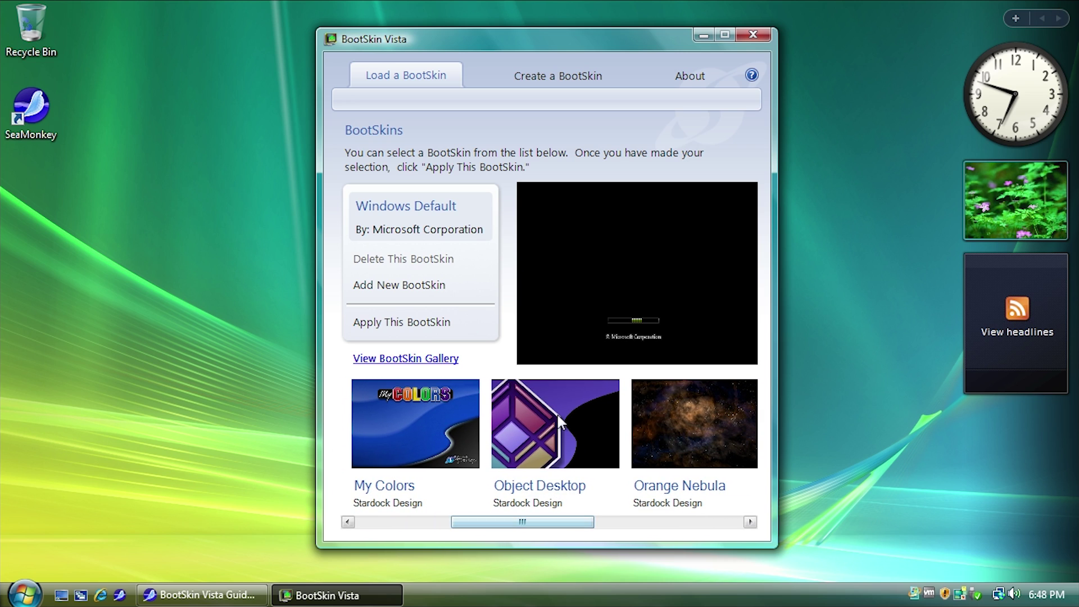
pyautogui.click(555, 423)
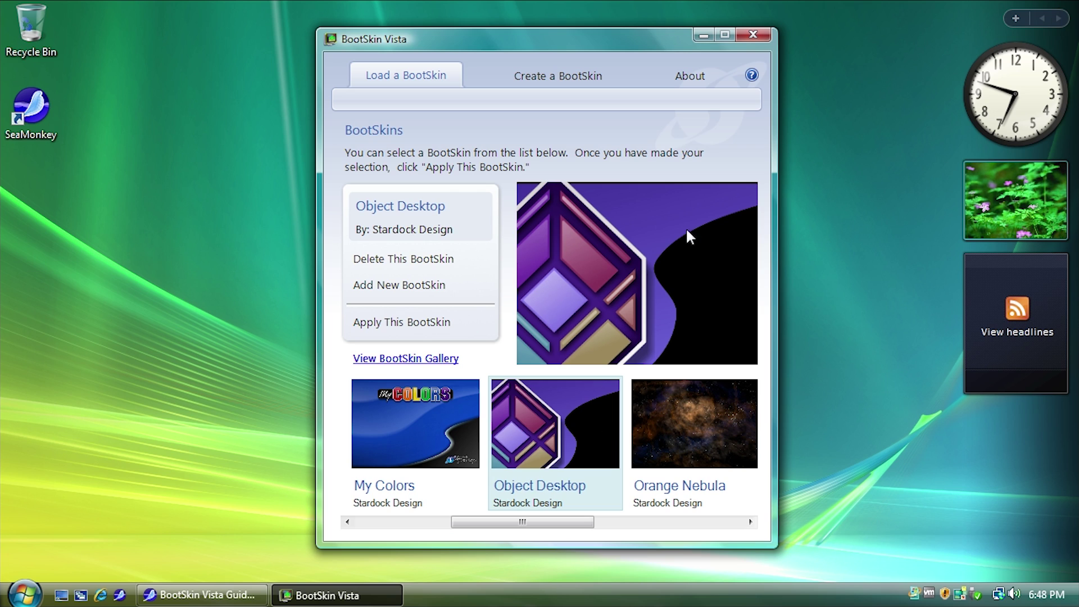
pyautogui.click(432, 320)
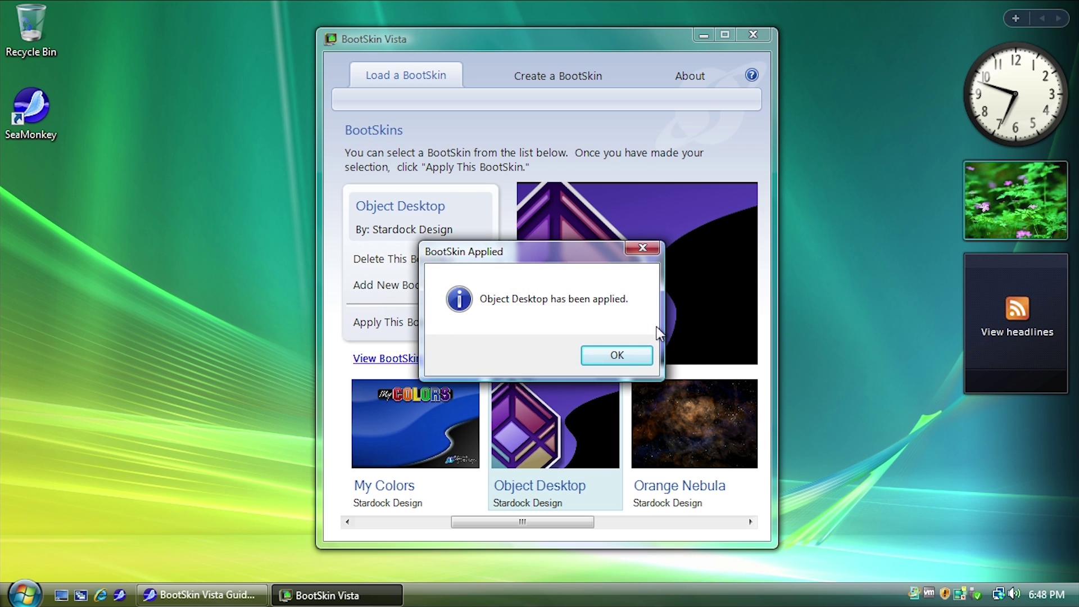
pyautogui.click(619, 355)
pyautogui.click(427, 260)
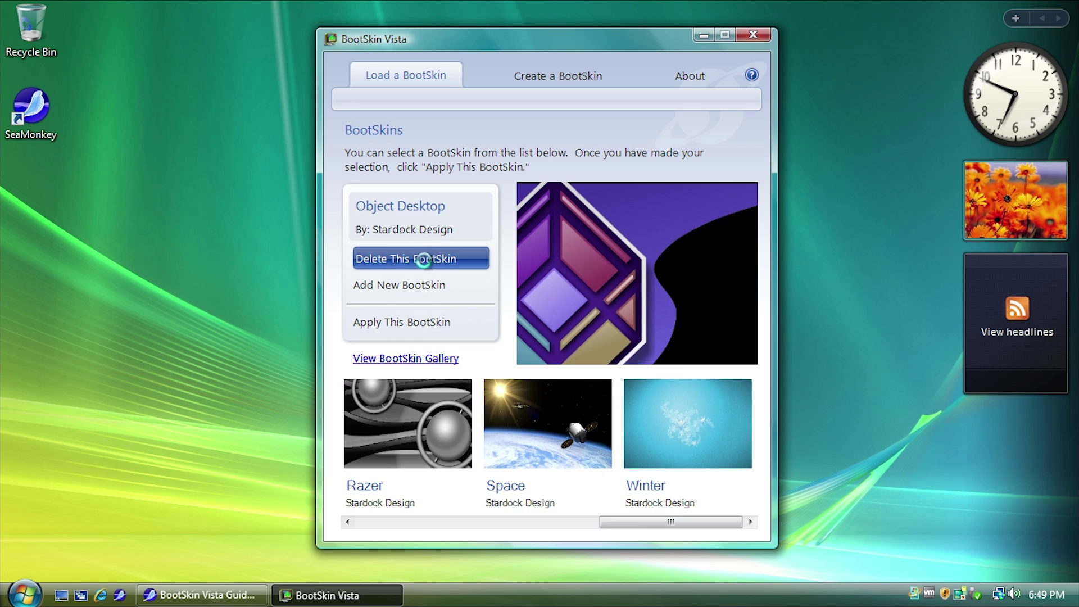
pyautogui.click(724, 356)
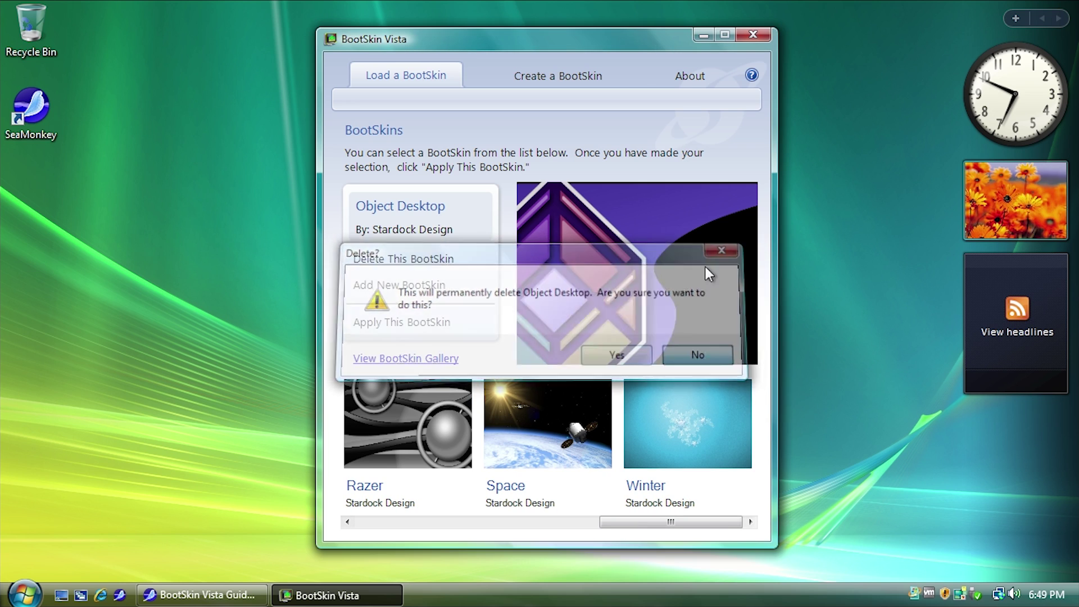
# Step: Open the Add New BootSkin file picker, check its file type list, then cancel
pyautogui.click(399, 286)
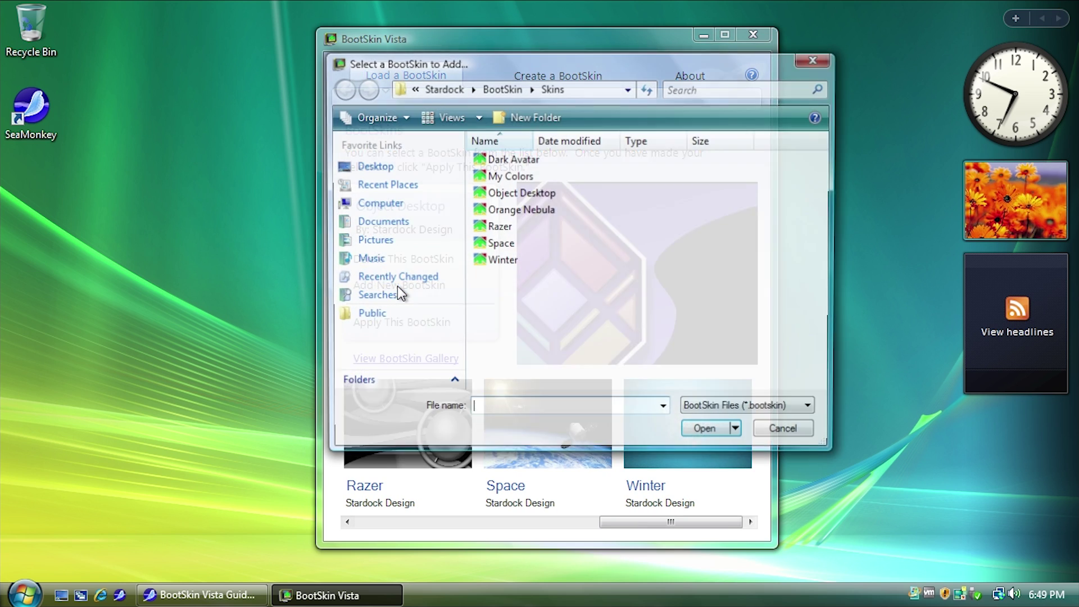
pyautogui.moveTo(506, 63); pyautogui.dragTo(487, 104)
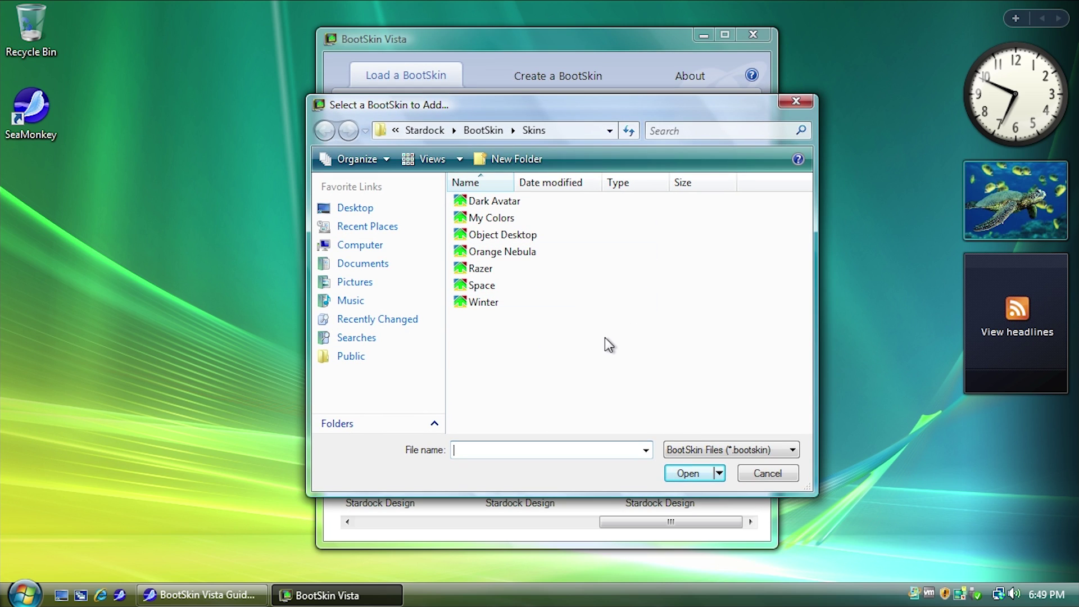
pyautogui.click(726, 449)
pyautogui.click(726, 446)
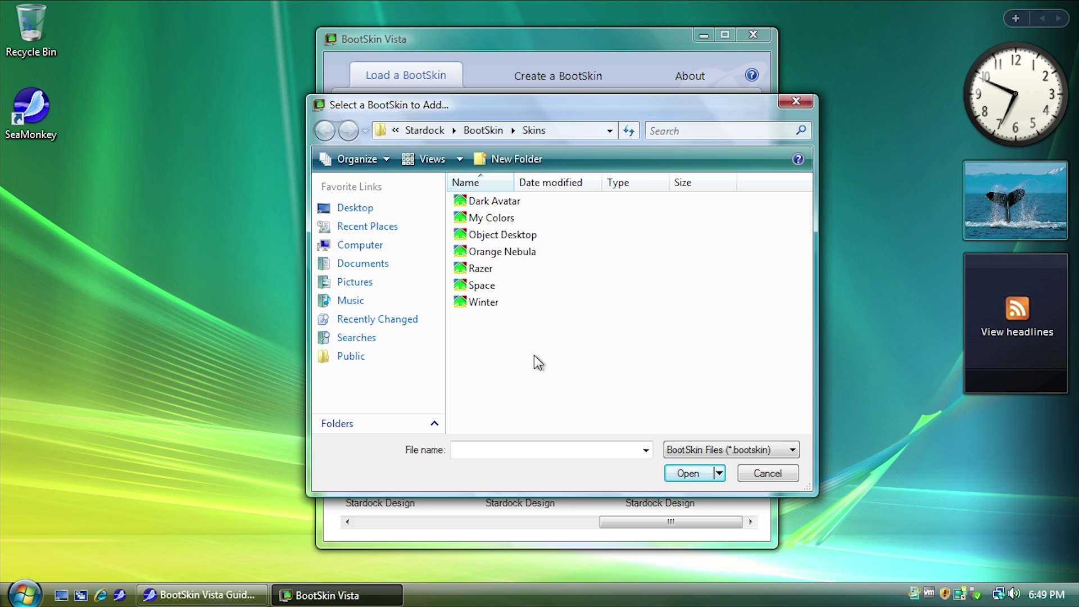
pyautogui.click(753, 475)
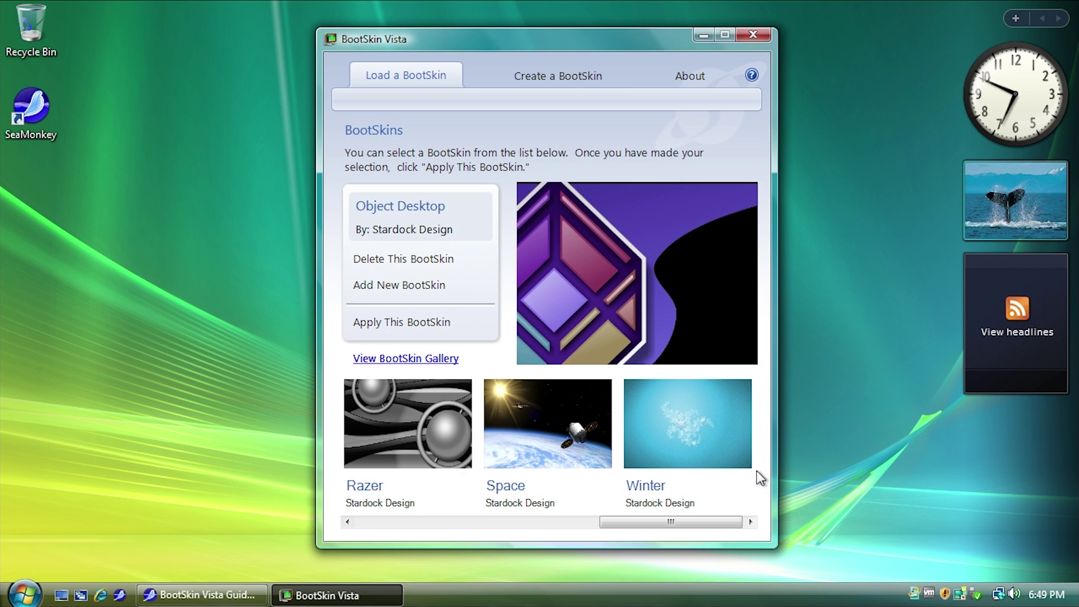
# Step: Open the online WinCustomize BootSkins gallery and scroll through its listings
pyautogui.click(397, 358)
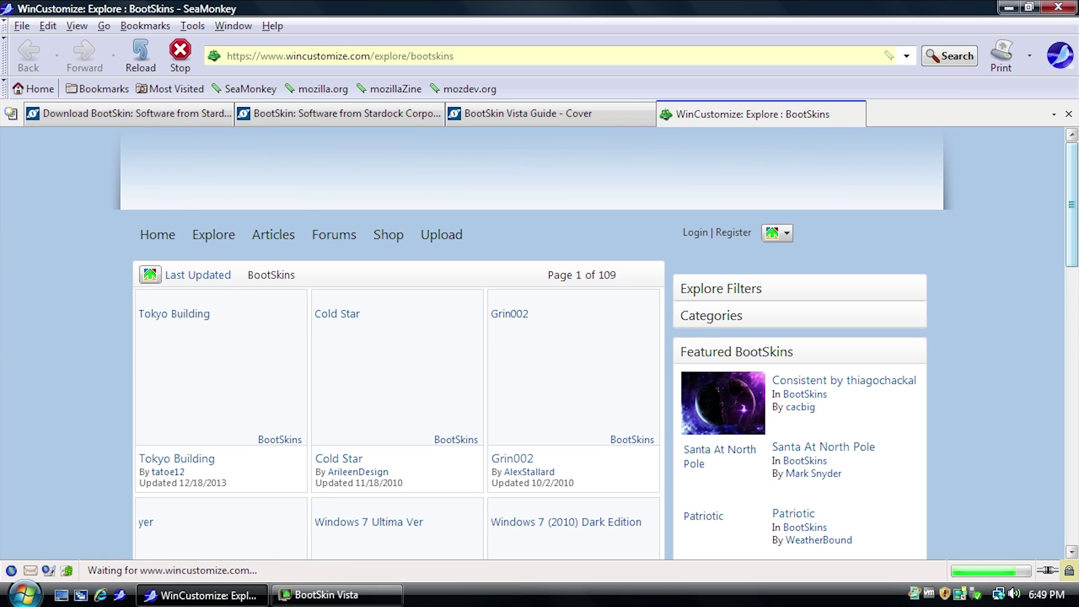
pyautogui.scroll(-2, 548, 338)
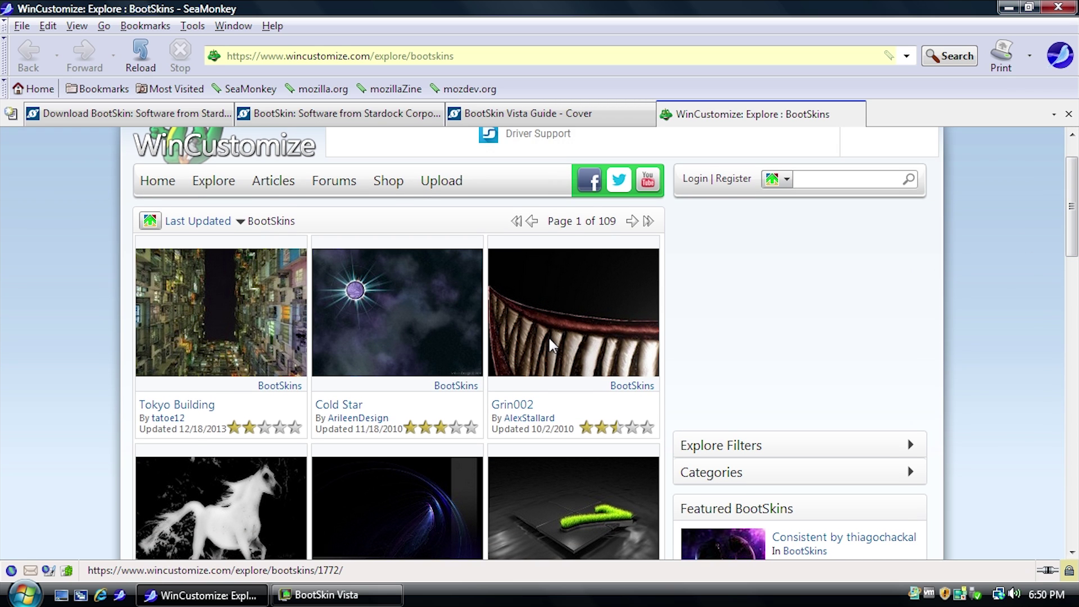
pyautogui.scroll(-3, 402, 340)
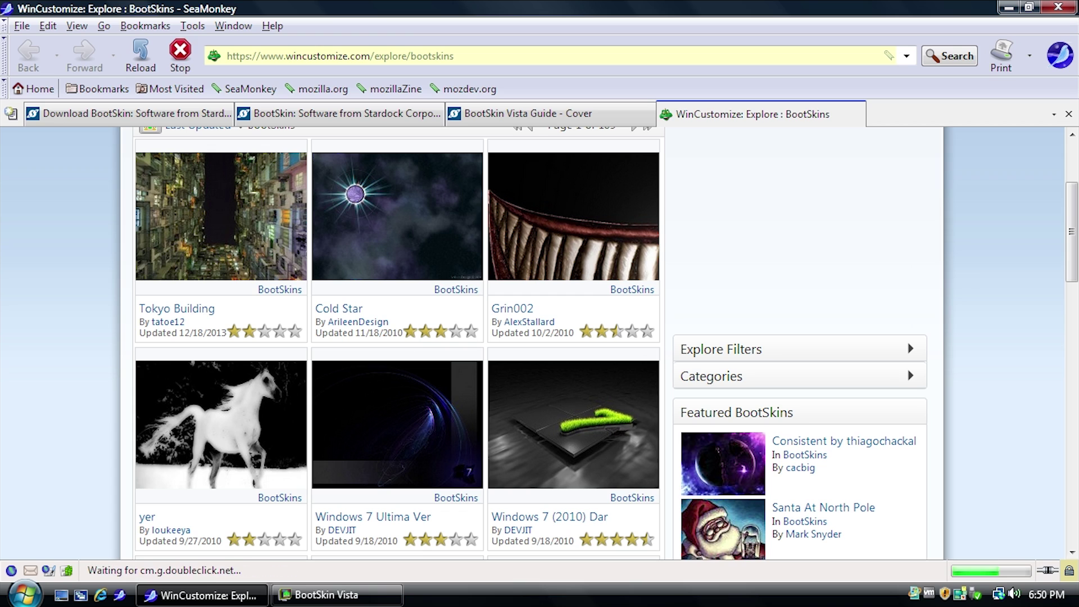
pyautogui.scroll(-9, 404, 353)
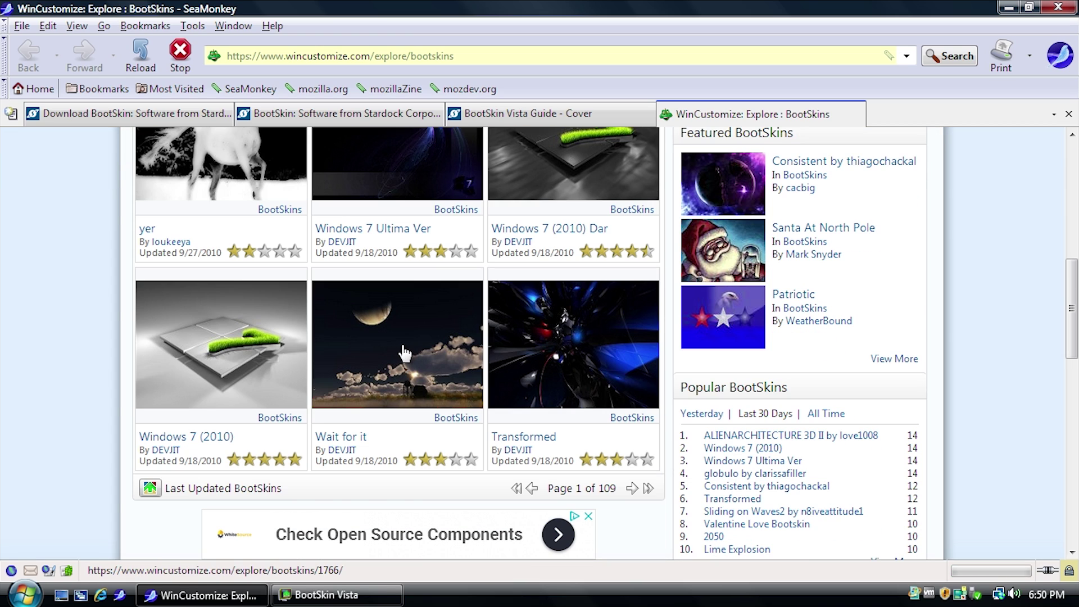
pyautogui.scroll(-3, 403, 353)
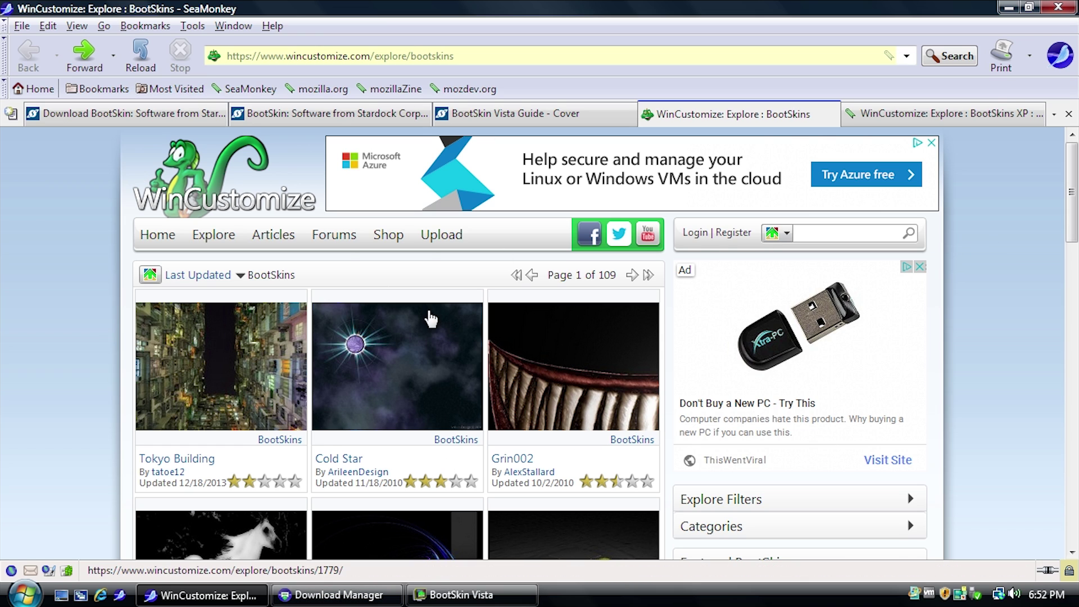
# Step: Switch to the BootSkins XP tab and scroll to the Not Mac OS skin's Download button
pyautogui.click(919, 115)
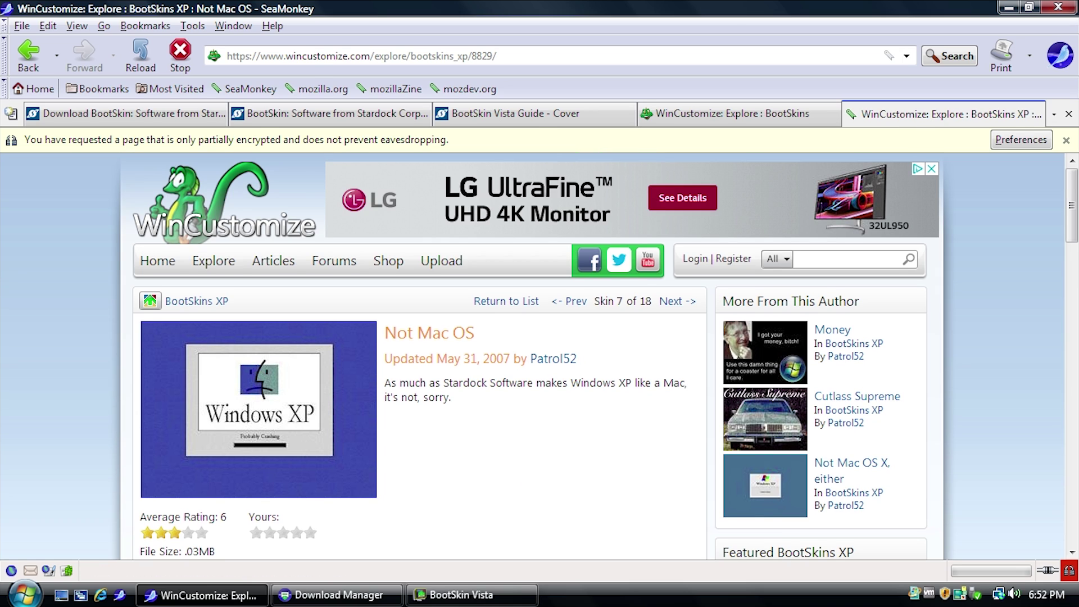
pyautogui.scroll(-3, 527, 383)
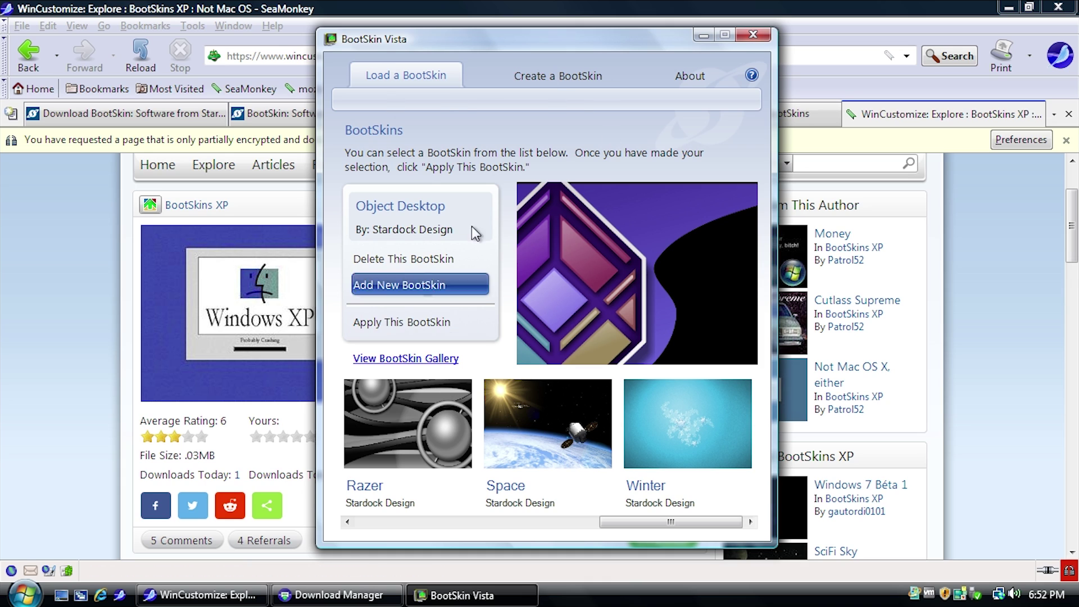
pyautogui.click(73, 379)
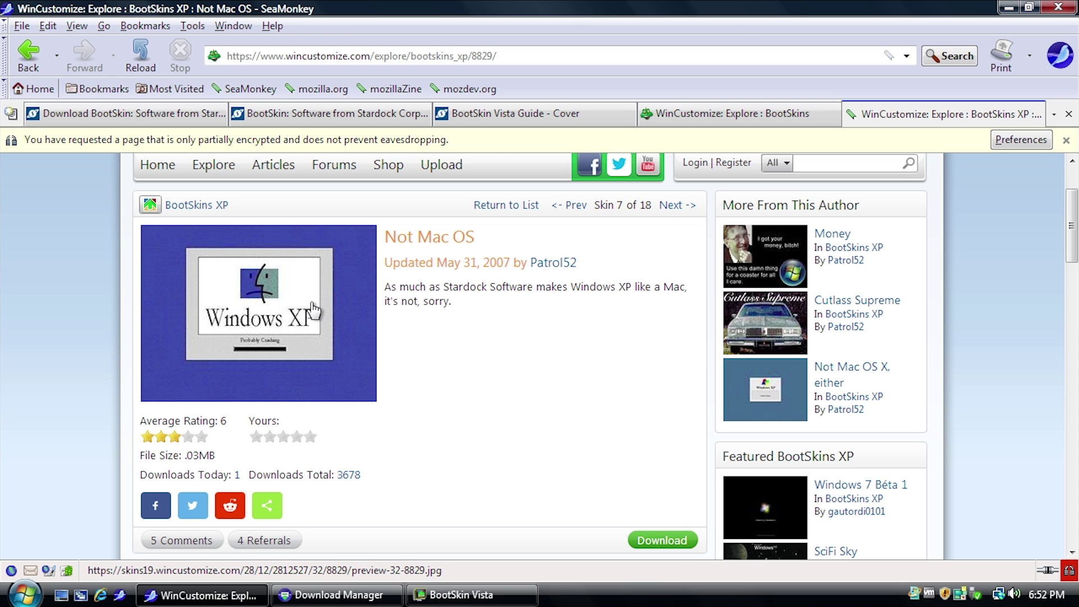
# Step: Bring BootSkin Vista forward and point the Add New BootSkin file picker at Downloads
pyautogui.click(444, 595)
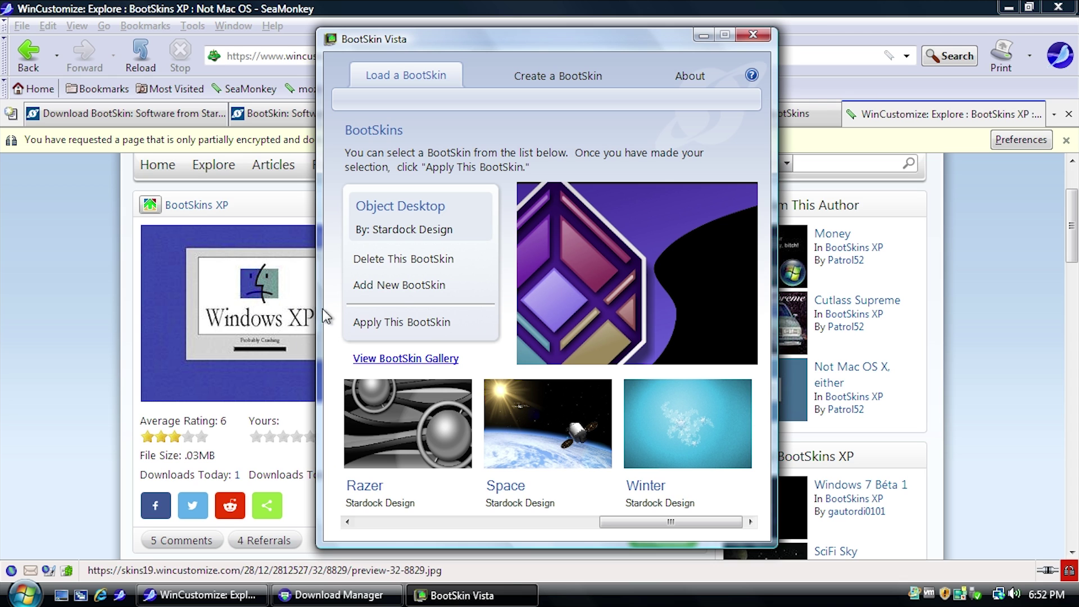
pyautogui.click(401, 285)
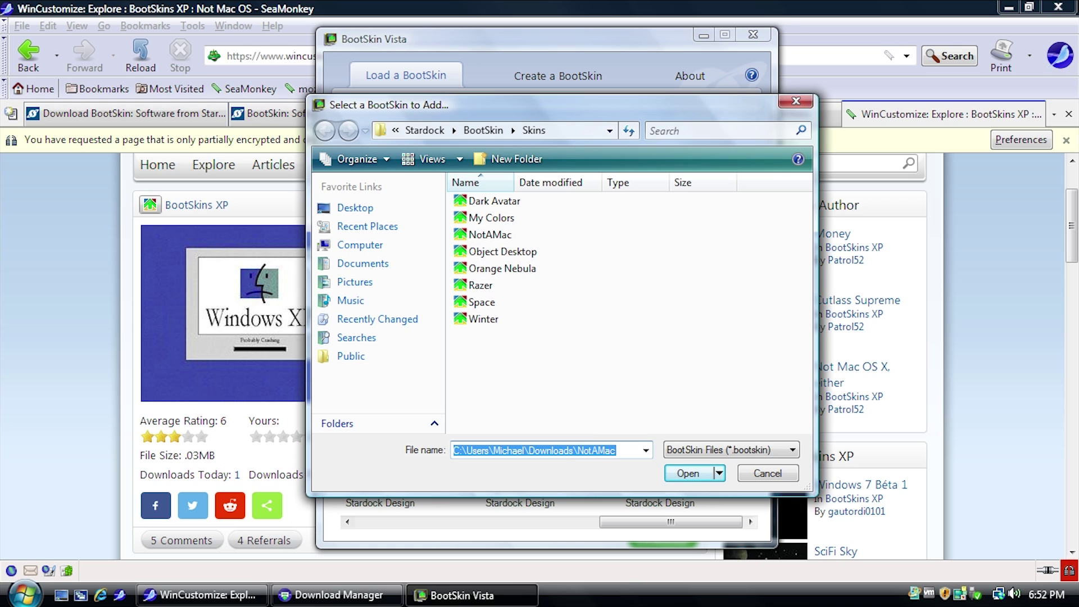
pyautogui.press('End')
pyautogui.hotkey('shift', 'Left')
pyautogui.hotkey('shift', 'Left')
pyautogui.hotkey('shift', 'Left')
pyautogui.hotkey('shift', 'Left')
pyautogui.hotkey('shift', 'Left')
pyautogui.hotkey('shift', 'Left')
pyautogui.hotkey('shift', 'Left')
pyautogui.press('BackSpace')
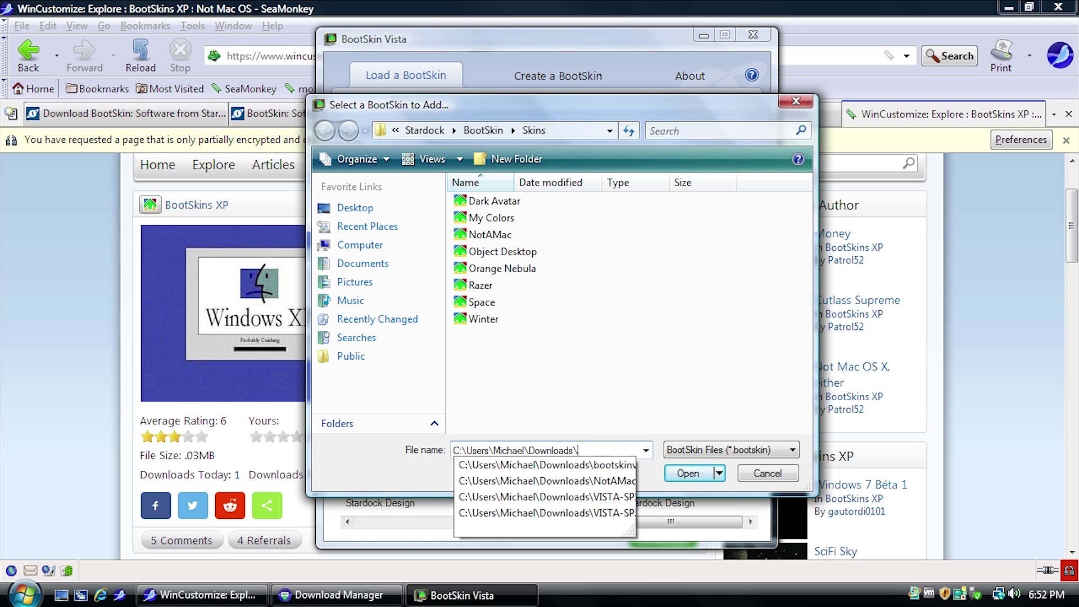
pyautogui.press('Return')
# Step: Try adding NotAMac.bootskin and dismiss the Incompatible BootSkin error
pyautogui.click(489, 202)
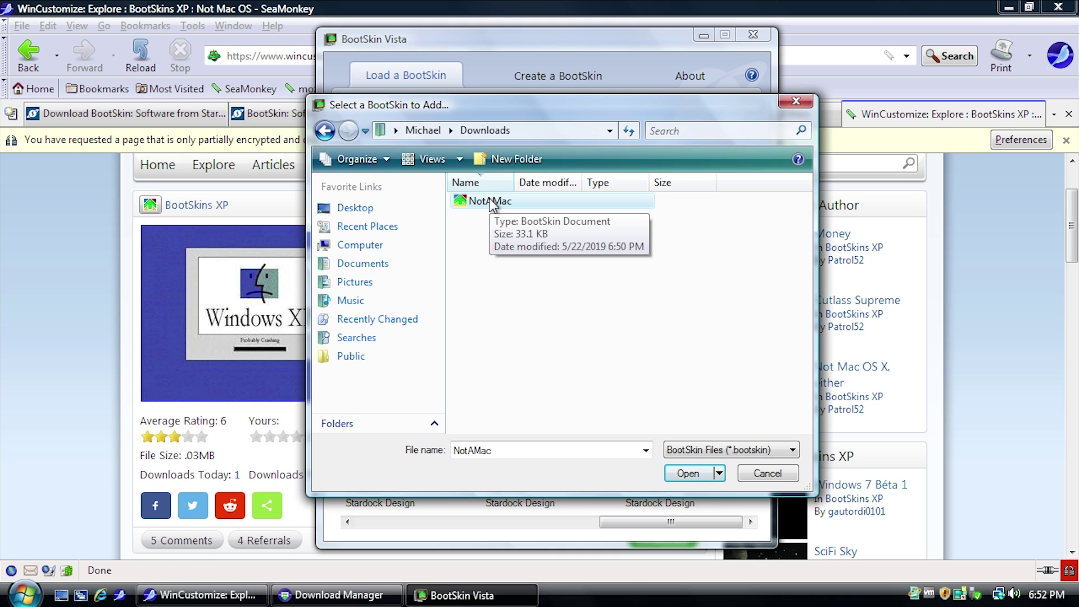
pyautogui.click(691, 473)
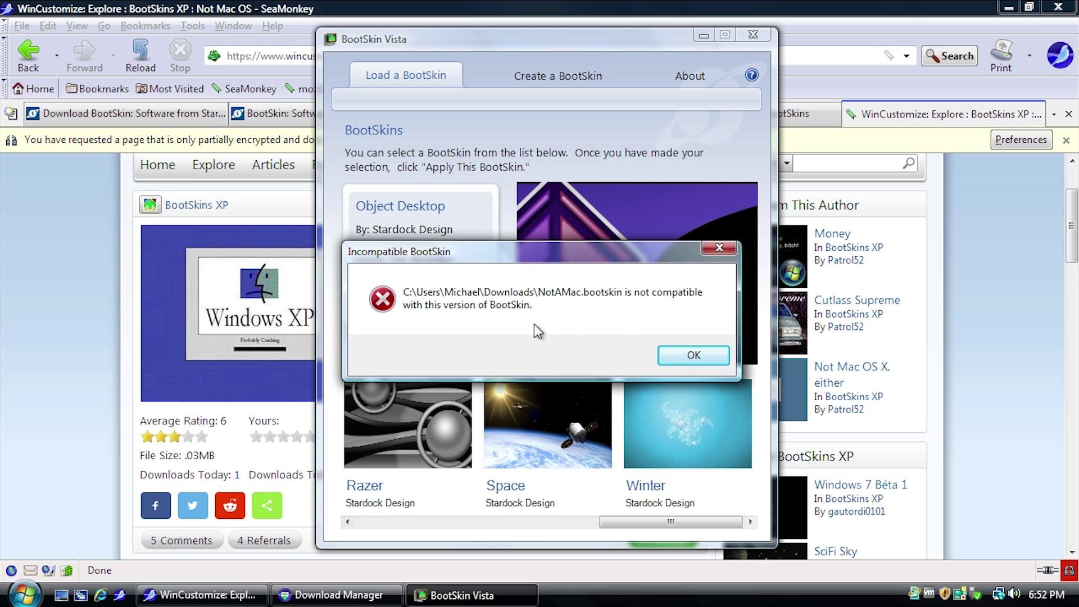
pyautogui.click(674, 356)
pyautogui.moveTo(664, 520); pyautogui.dragTo(385, 507)
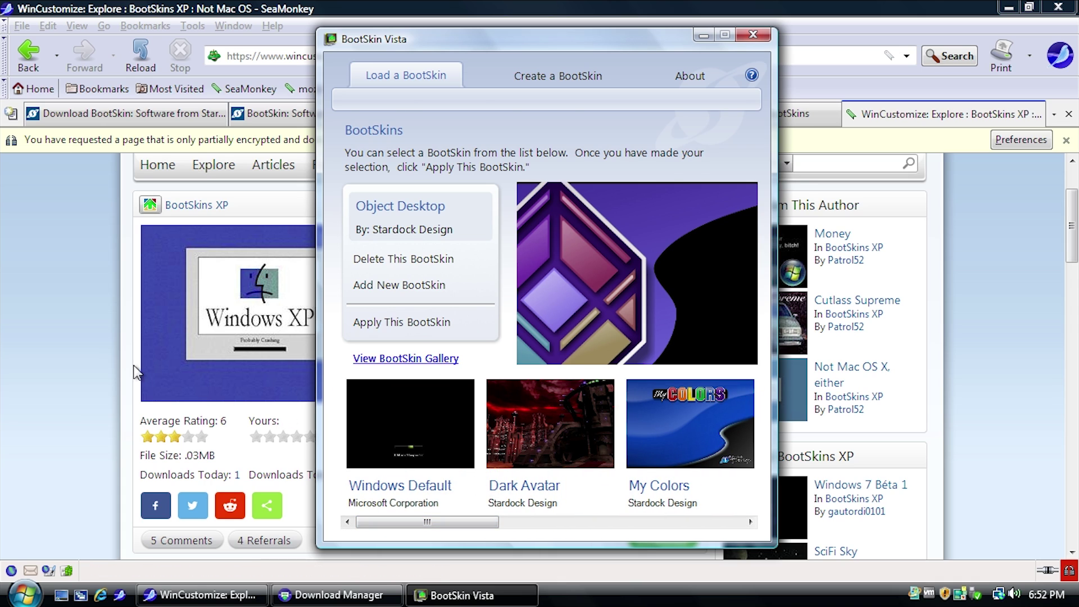
# Step: Switch to the main BootSkins gallery tab and browse through its later pages
pyautogui.click(92, 343)
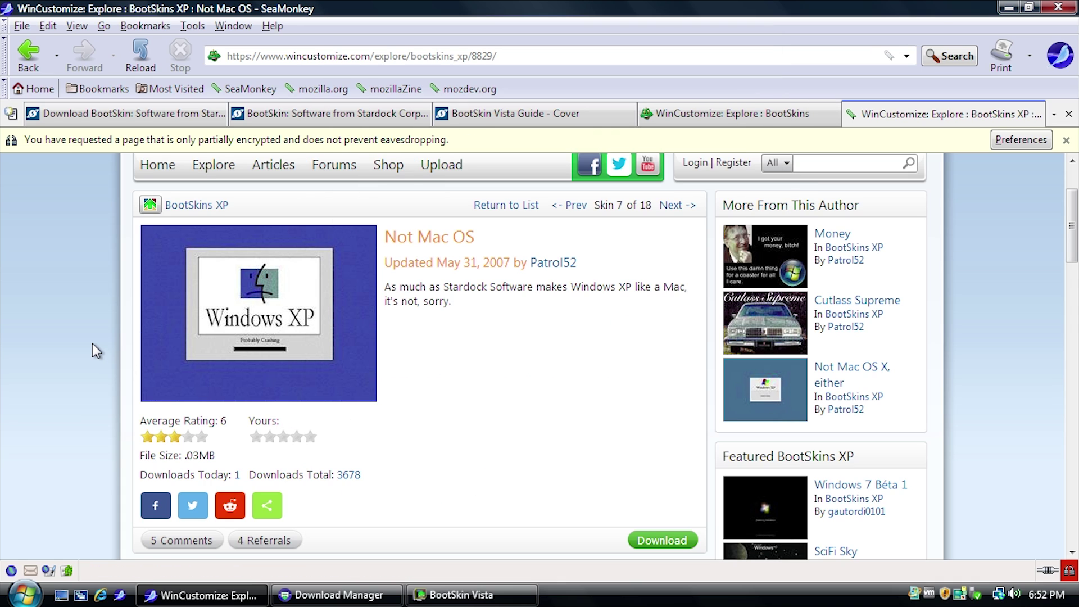
pyautogui.click(764, 116)
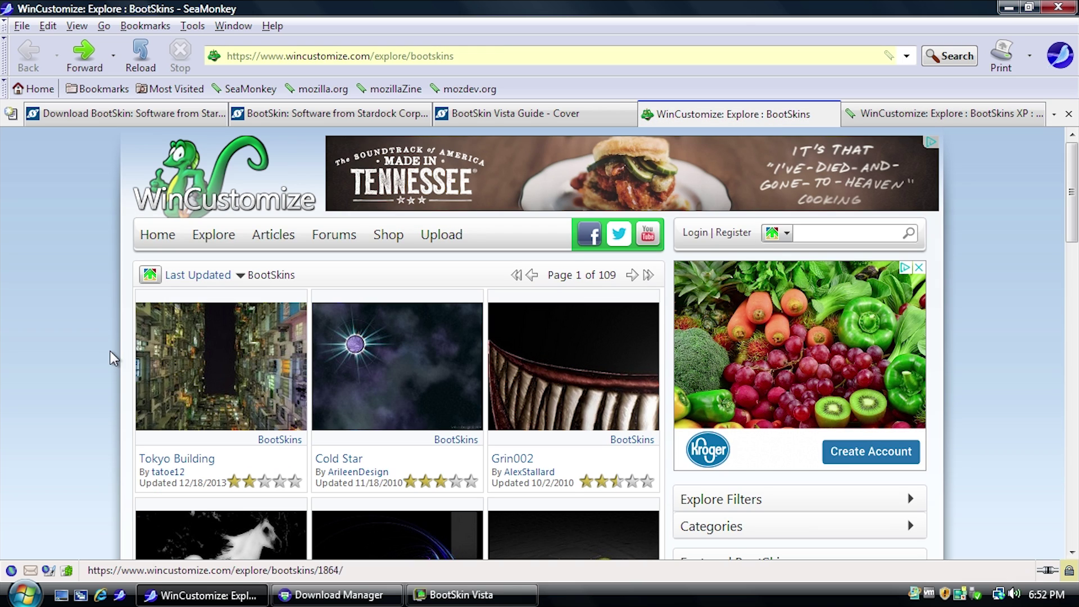
pyautogui.scroll(-3, 109, 349)
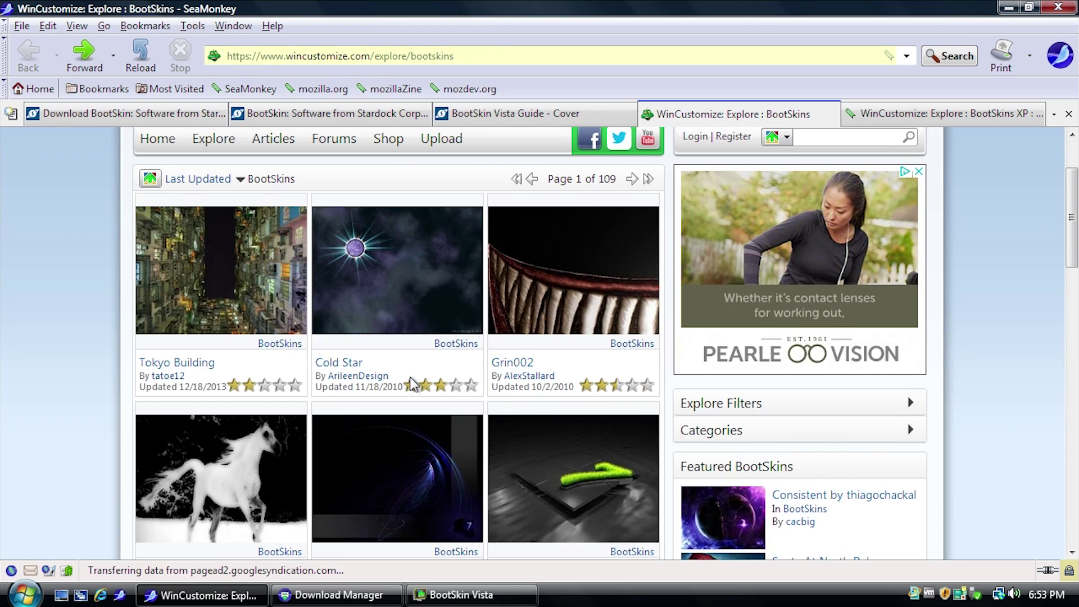
pyautogui.hotkey('alt', 'Right')
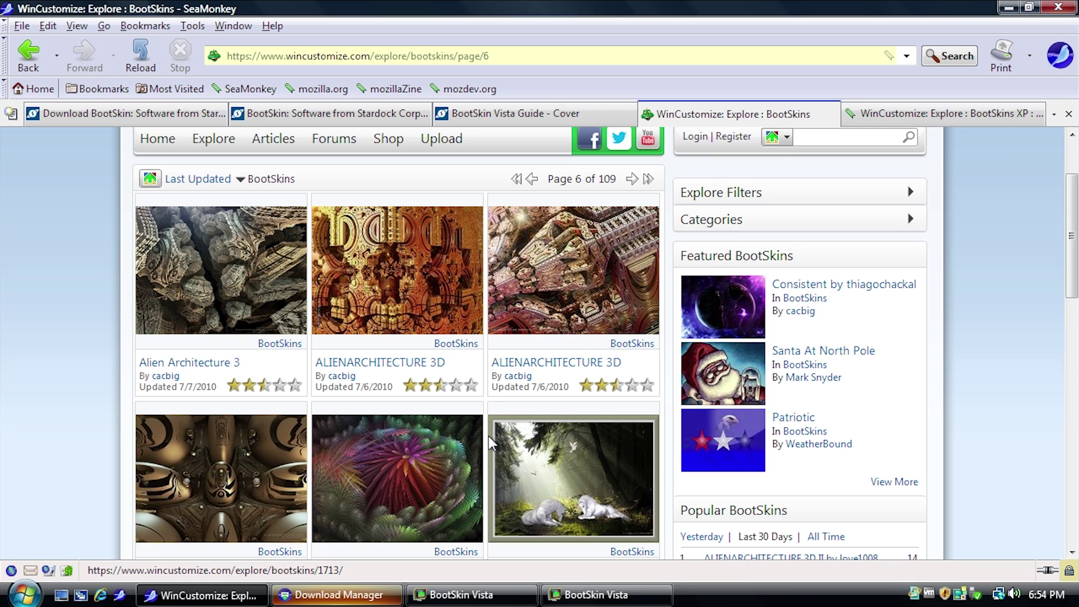
pyautogui.scroll(-3, 488, 436)
pyautogui.scroll(-9, 442, 416)
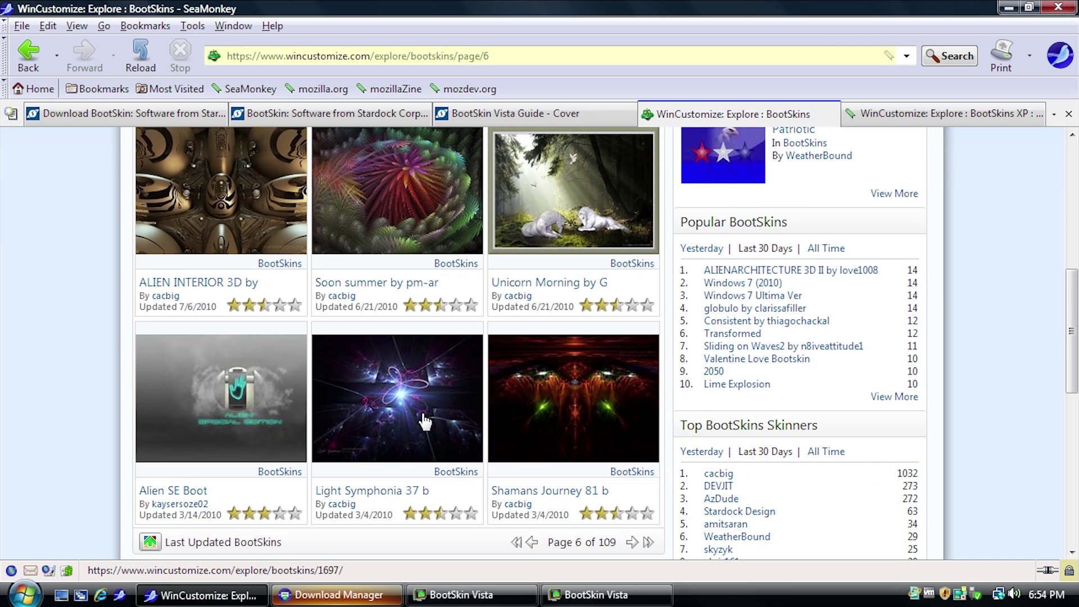
pyautogui.click(632, 446)
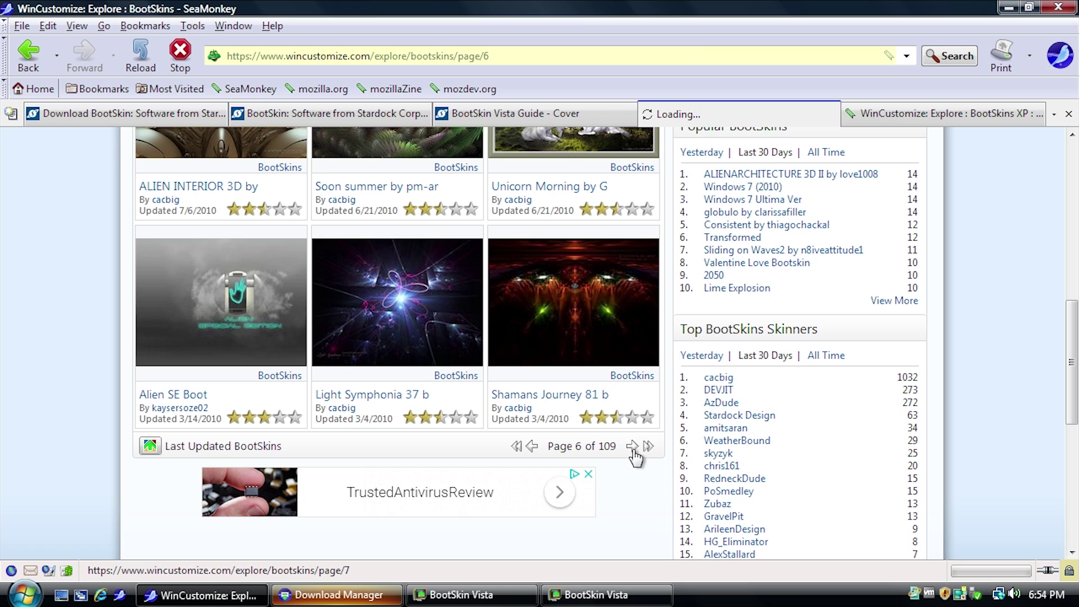
pyautogui.scroll(-6, 463, 442)
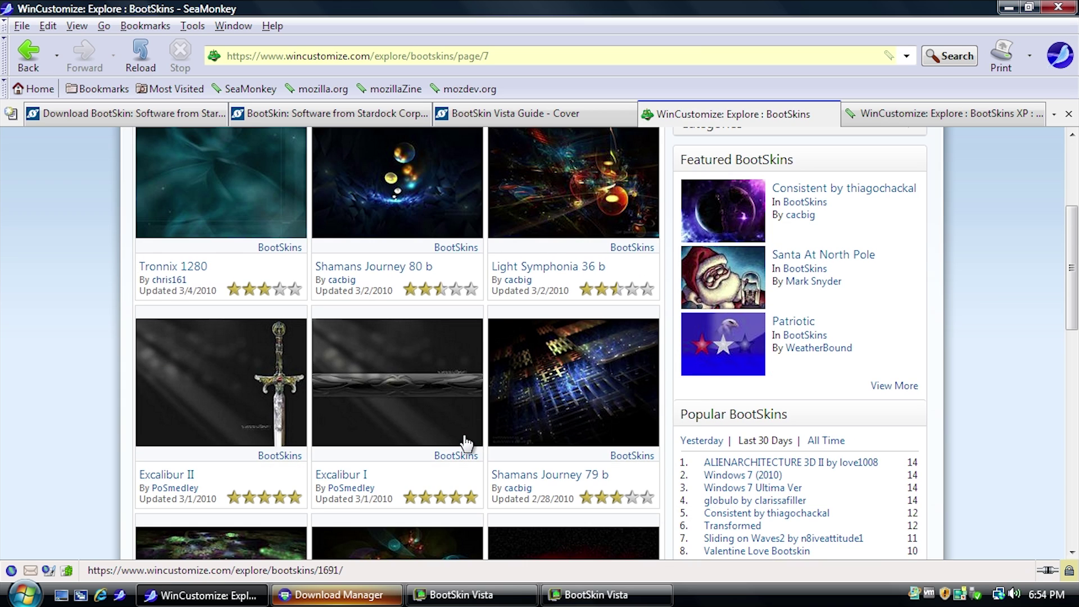
pyautogui.scroll(-2, 466, 441)
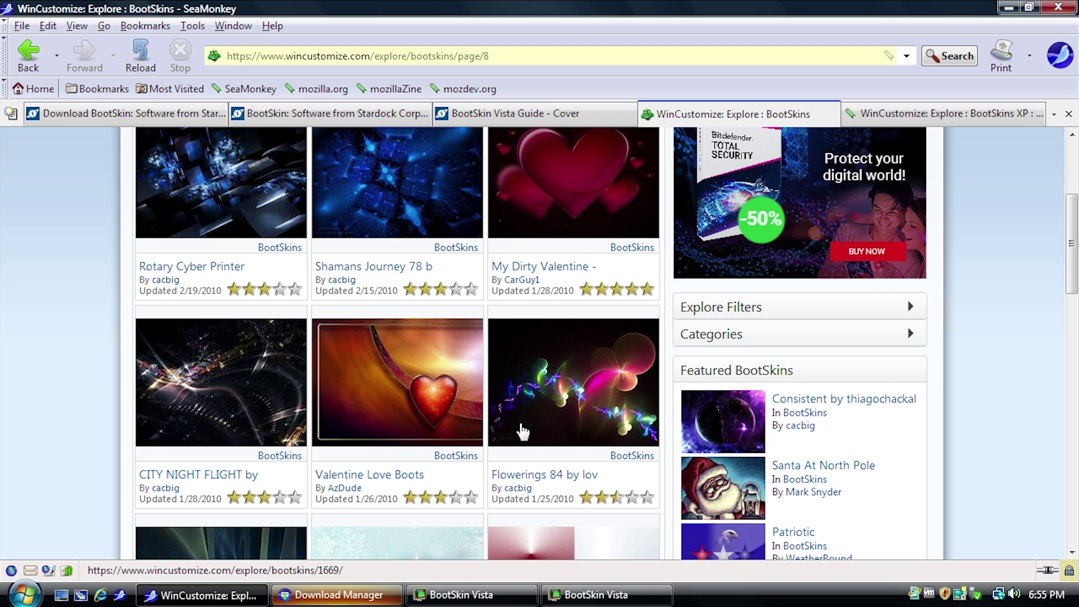
# Step: Return to the space search results and open the Deep Space skin page
pyautogui.hotkey('alt', 'Left')
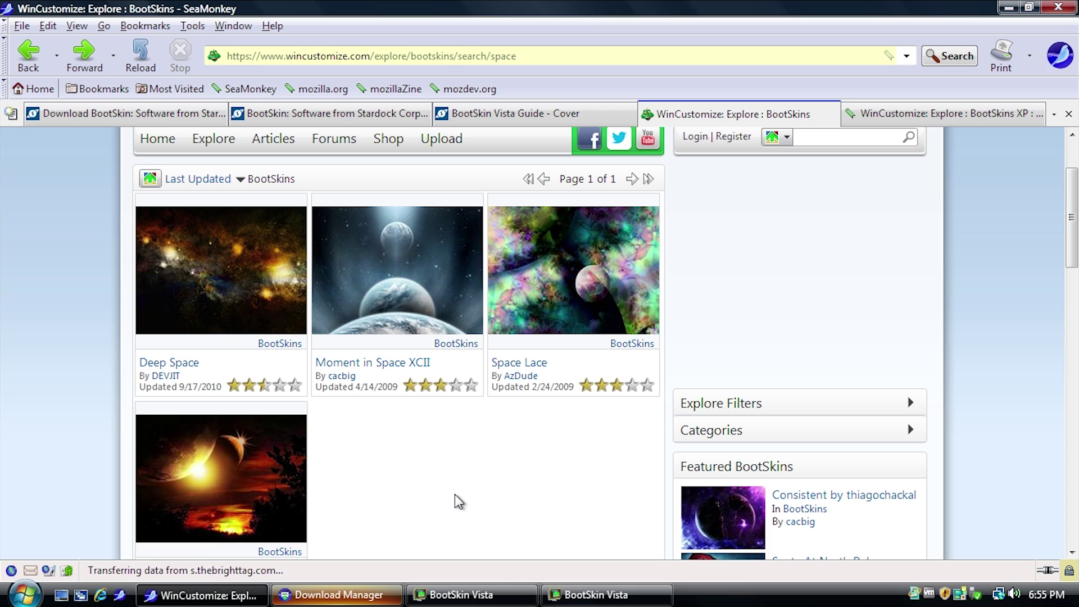
pyautogui.click(191, 274)
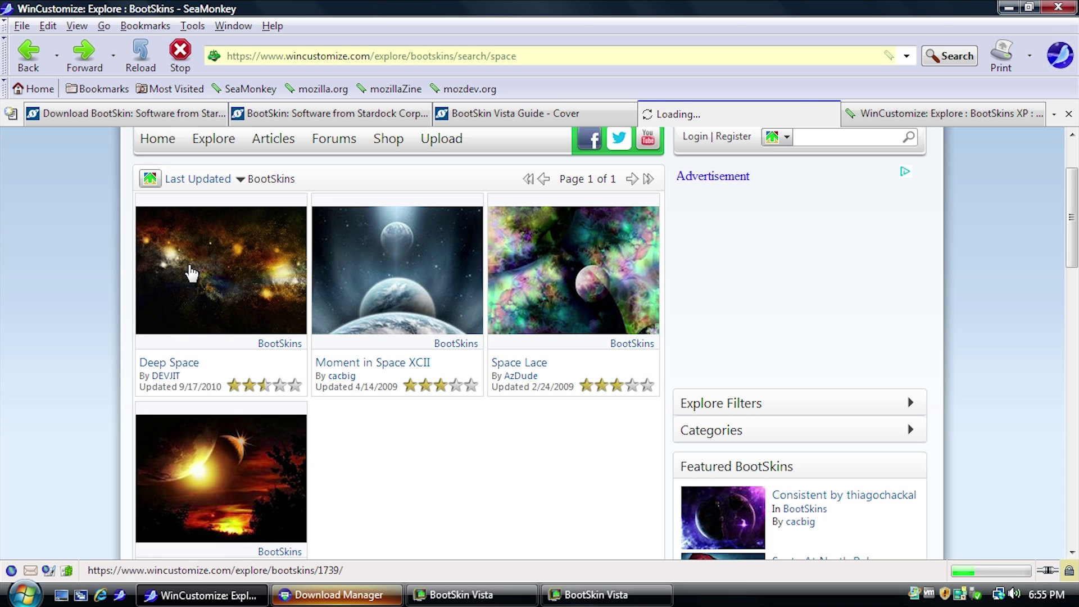
pyautogui.scroll(-3, 416, 382)
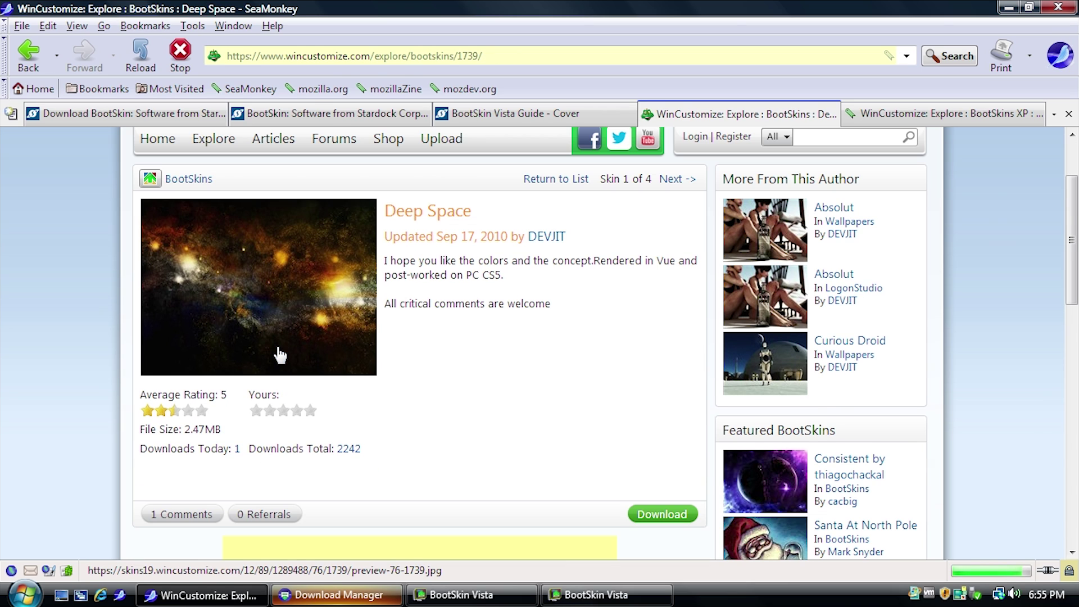
# Step: Download the Deep Space skin and add Deep Space.bootskin to BootSkin Vista's skin list
pyautogui.click(658, 513)
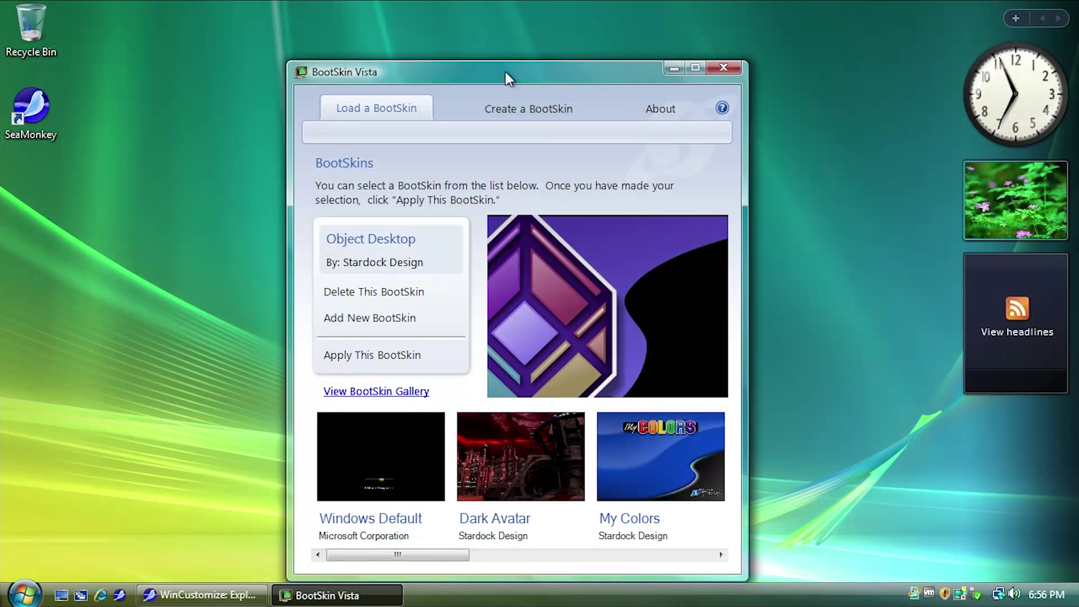
pyautogui.moveTo(505, 72); pyautogui.dragTo(504, 42)
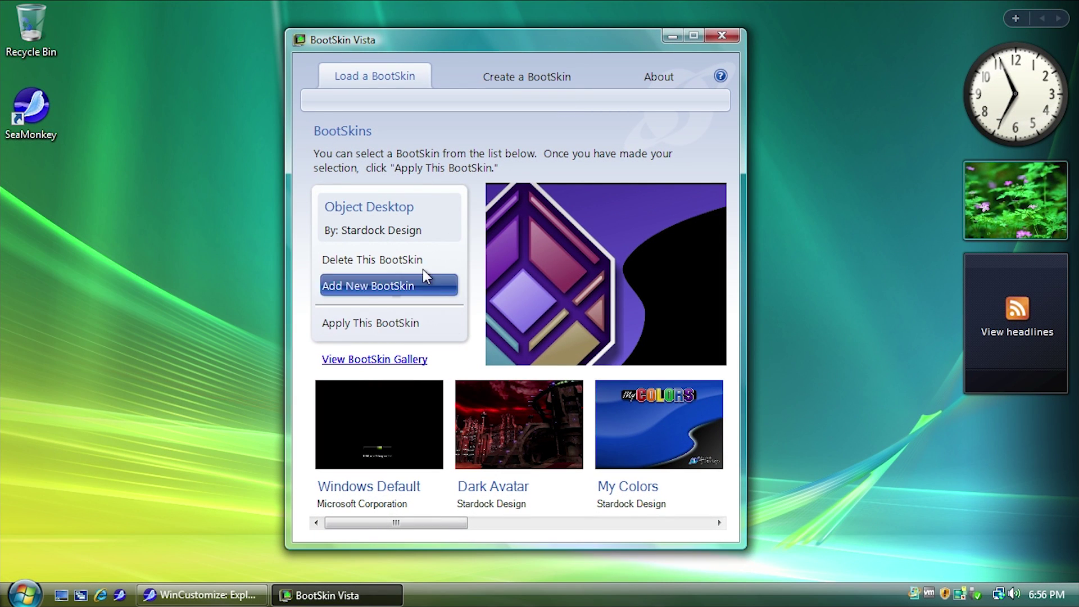
pyautogui.click(372, 288)
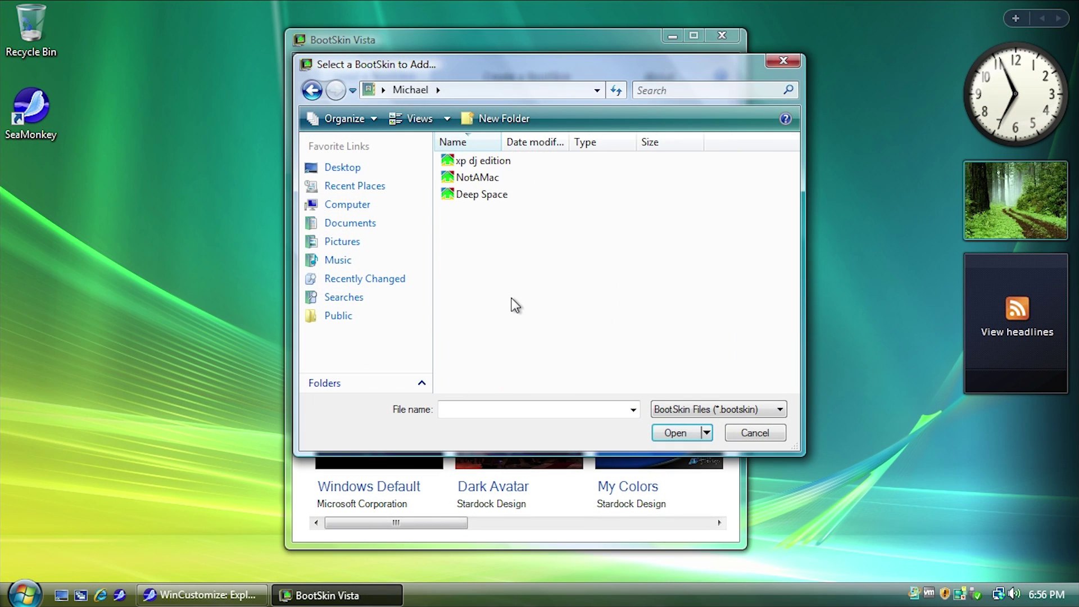
pyautogui.click(490, 201)
pyautogui.click(676, 432)
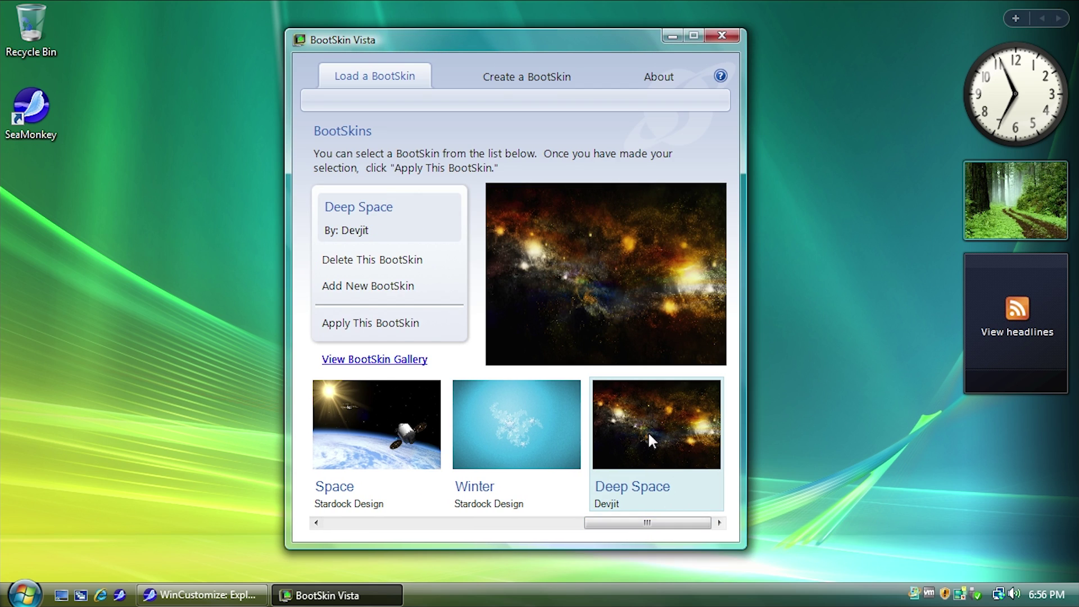
# Step: Apply Deep Space as the boot screen and restart Windows
pyautogui.click(382, 325)
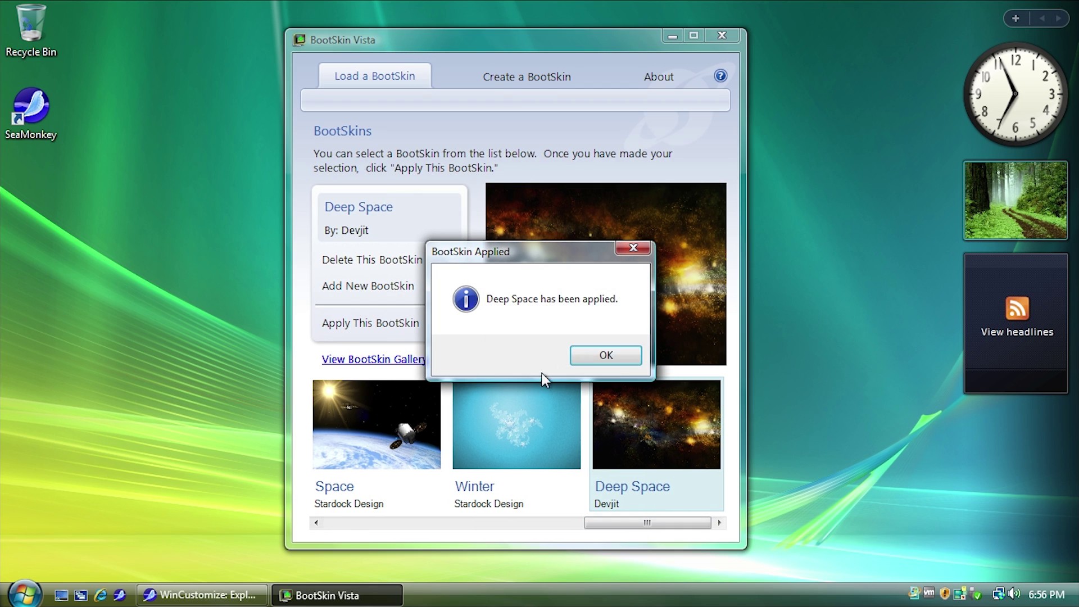
pyautogui.click(599, 355)
pyautogui.click(23, 595)
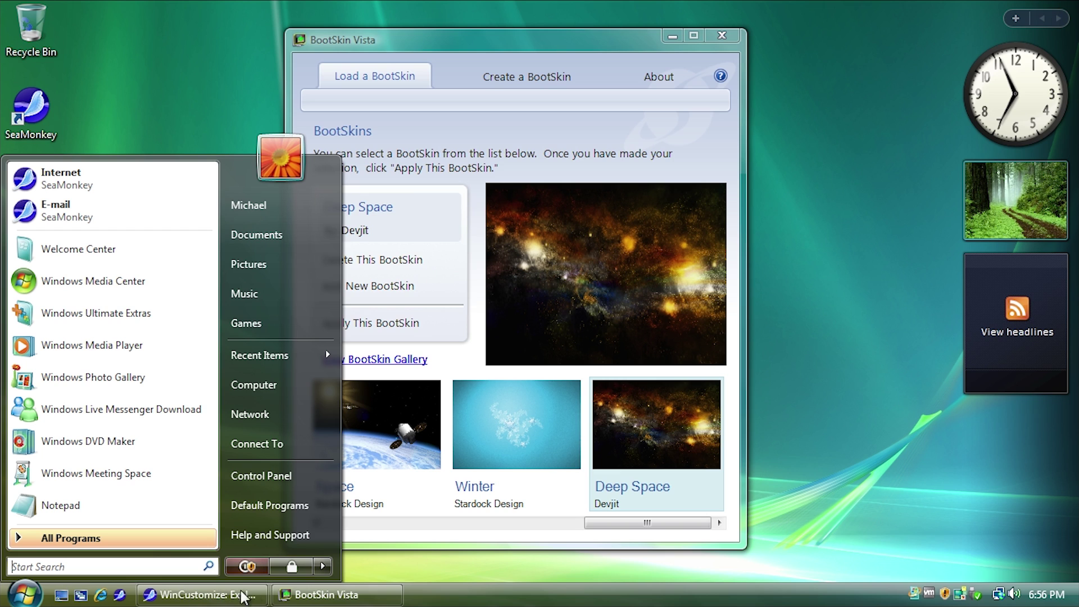
pyautogui.click(321, 565)
pyautogui.click(358, 527)
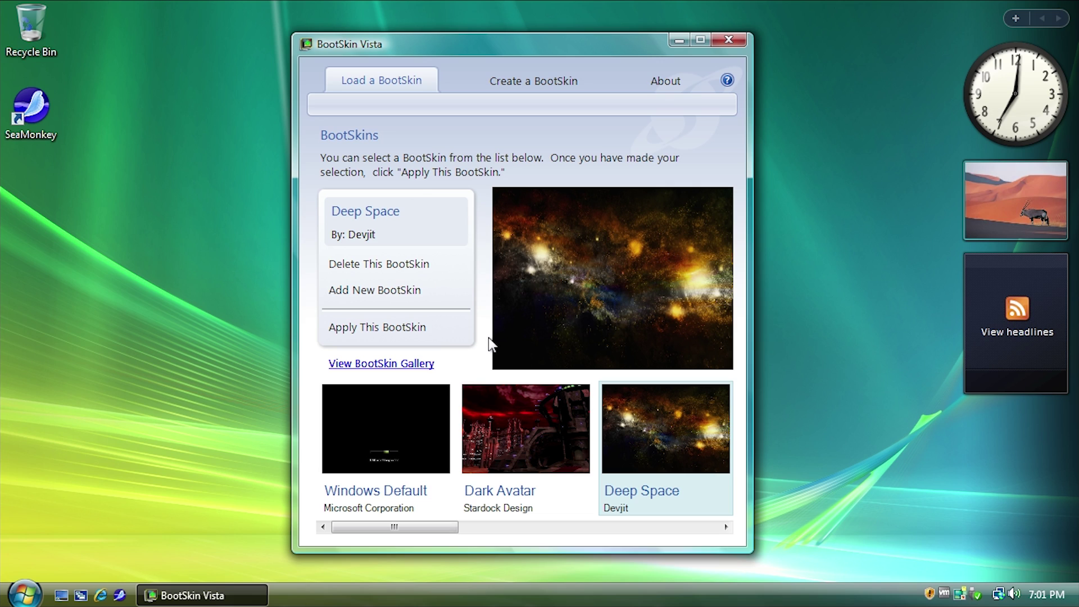
# Step: Show BootSkin Vista's About page with version 1.03.055 Shareware from Stardock Corporation
pyautogui.click(646, 80)
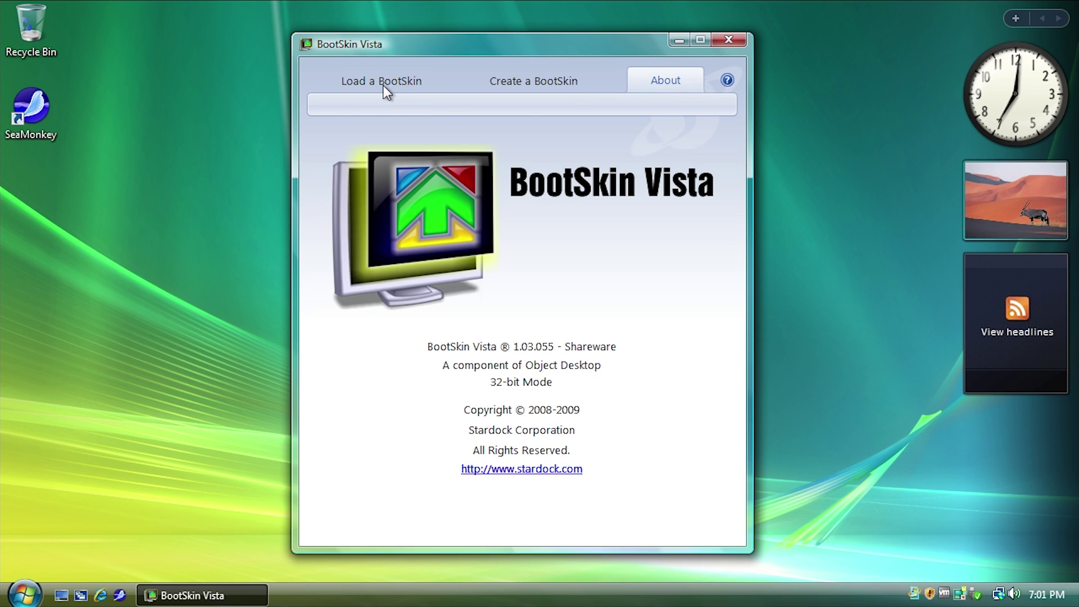